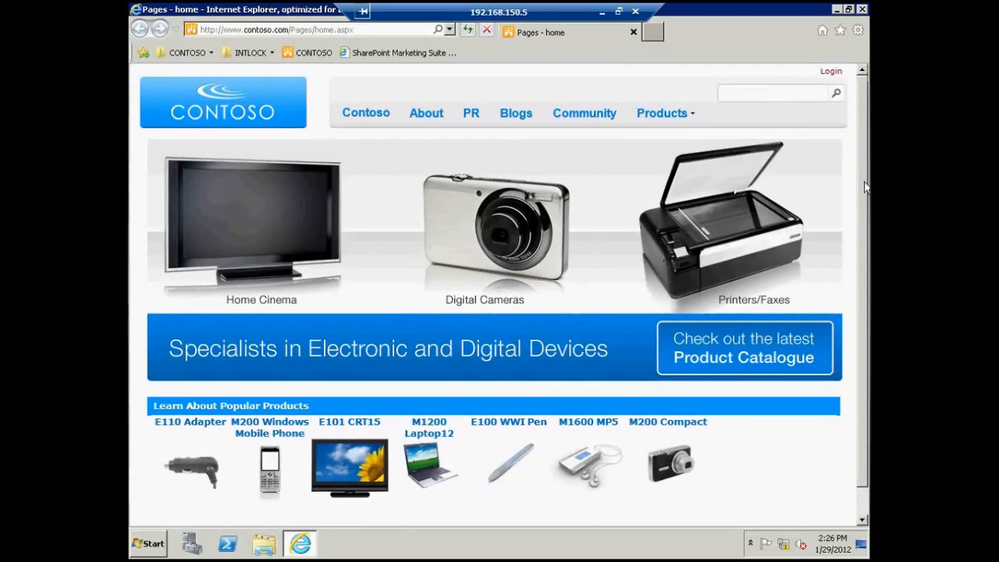
Log in to the Contoso site with the first customer's user name and password
{"action": "scroll", "coordinate": [520, 349], "scroll_direction": "down", "scroll_amount": 1}
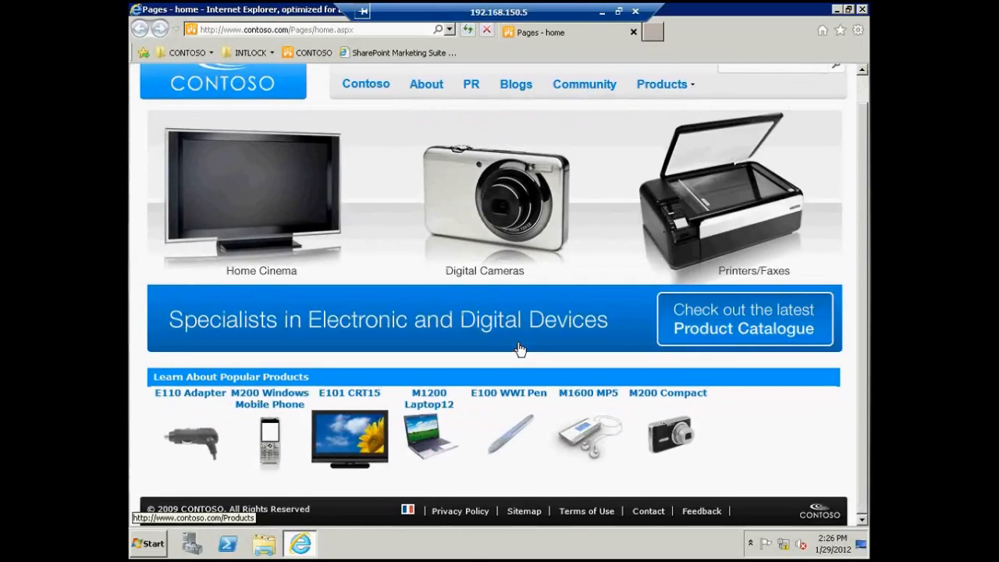
{"action": "left_click_drag", "start_coordinate": [862, 293], "coordinate": [862, 291]}
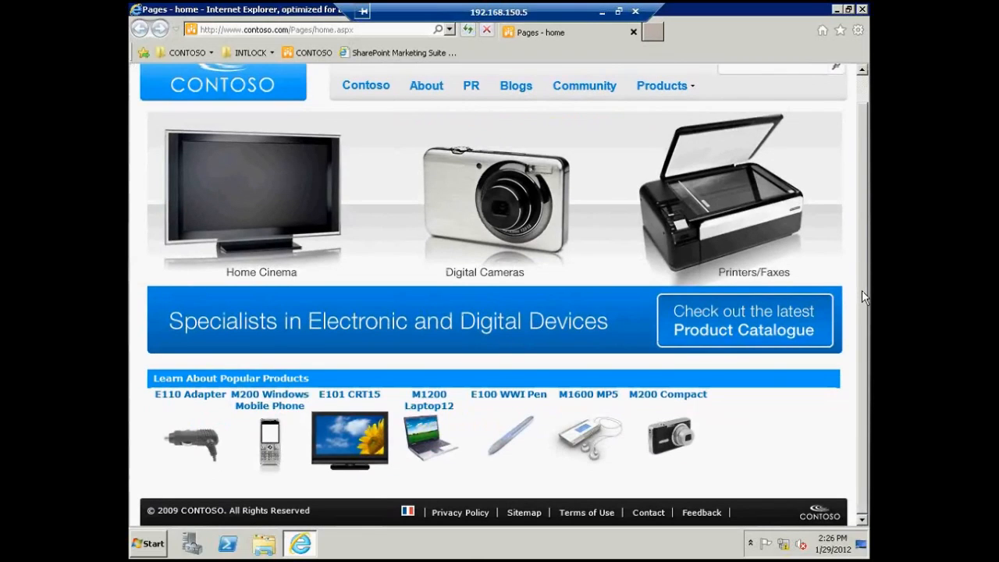
{"action": "scroll", "coordinate": [862, 295], "scroll_direction": "up", "scroll_amount": 1}
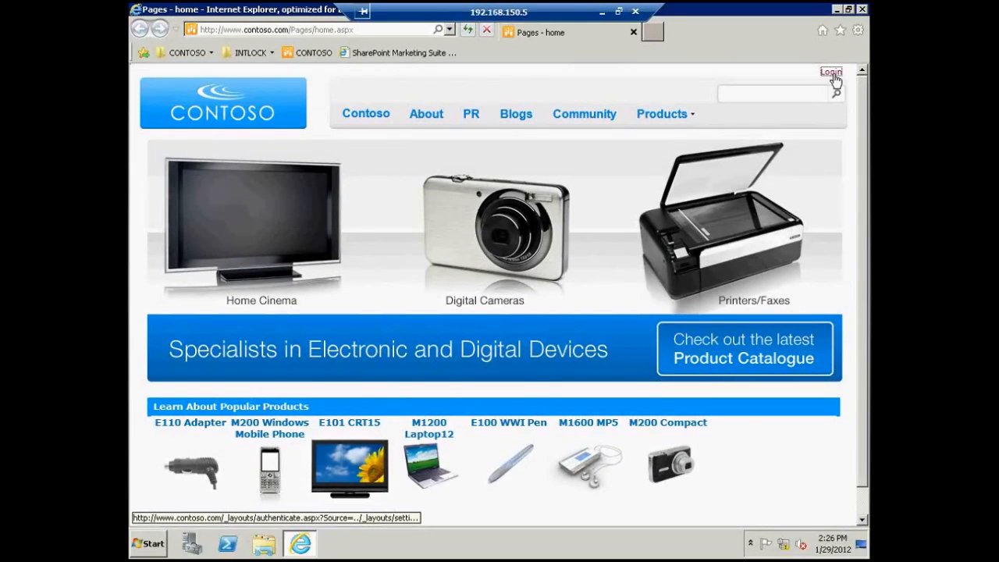
{"action": "left_click", "coordinate": [832, 73]}
{"action": "type", "text": "carid"}
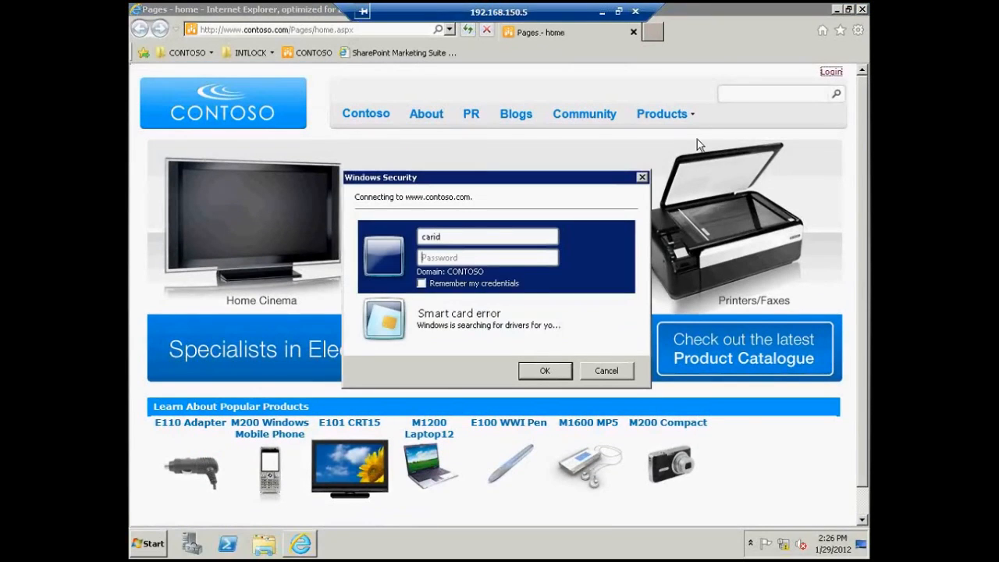
{"action": "type", "text": "•••••••••••"}
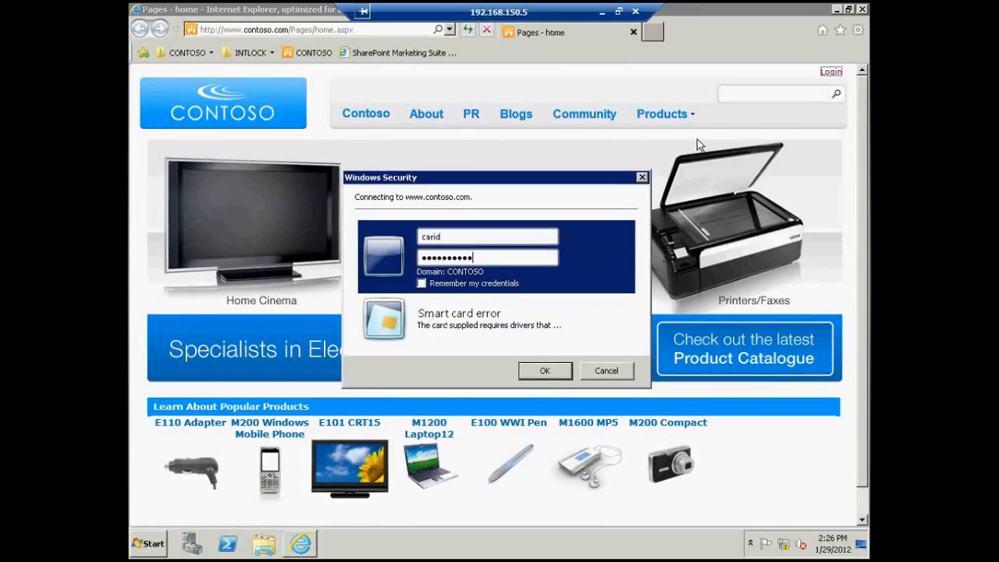
{"action": "key", "text": "Return"}
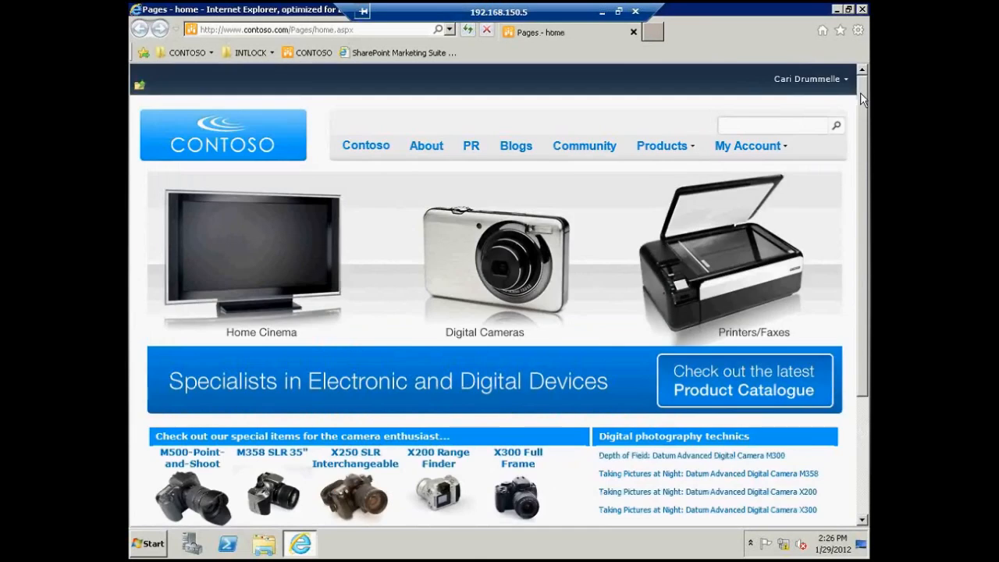
Look over the personalized home page and search the site for "camera"
{"action": "left_click_drag", "start_coordinate": [860, 92], "coordinate": [860, 183]}
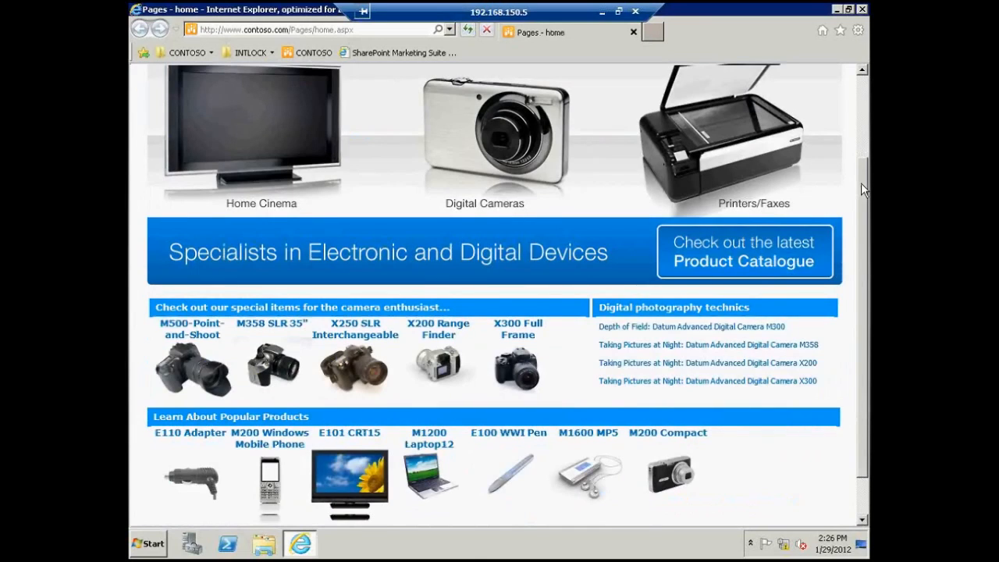
{"action": "scroll", "coordinate": [861, 182], "scroll_direction": "down", "scroll_amount": 1}
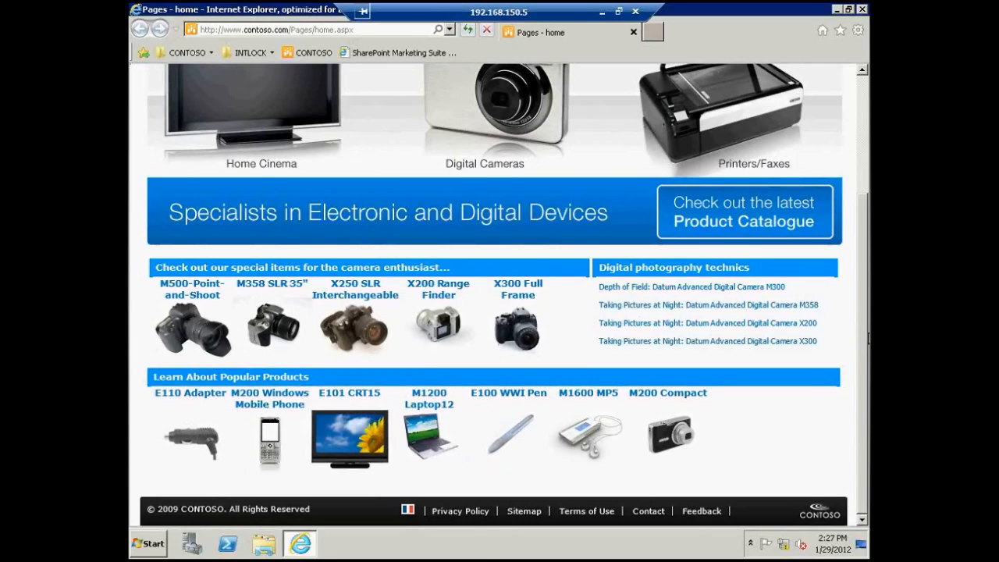
{"action": "scroll", "coordinate": [867, 337], "scroll_direction": "up", "scroll_amount": 1}
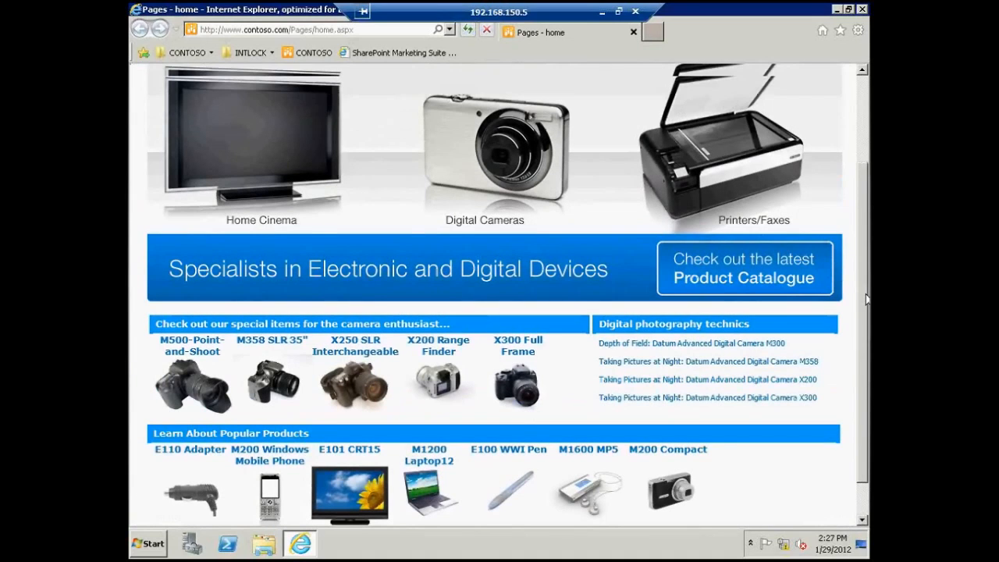
{"action": "left_click_drag", "start_coordinate": [867, 299], "coordinate": [857, 218]}
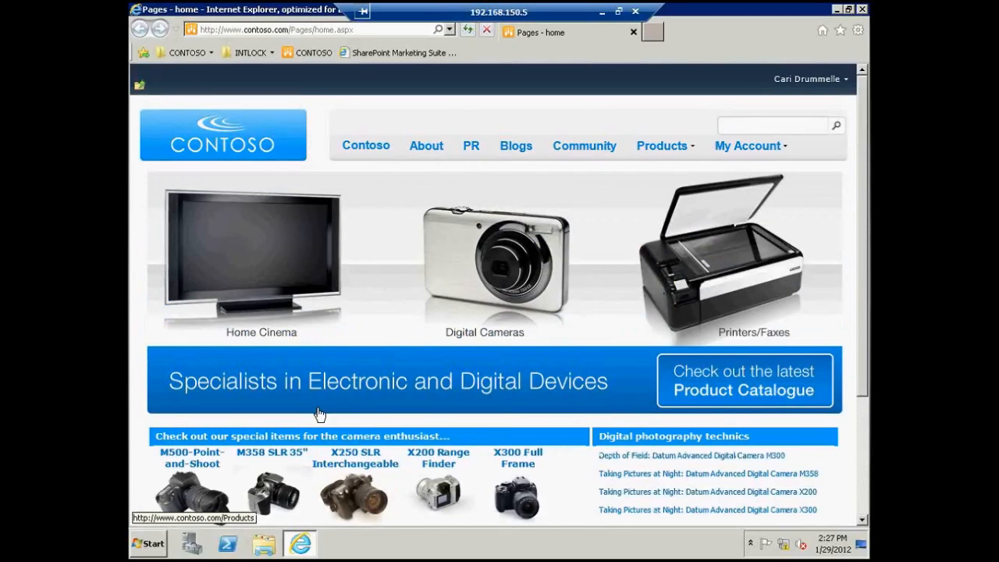
{"action": "left_click", "coordinate": [750, 124]}
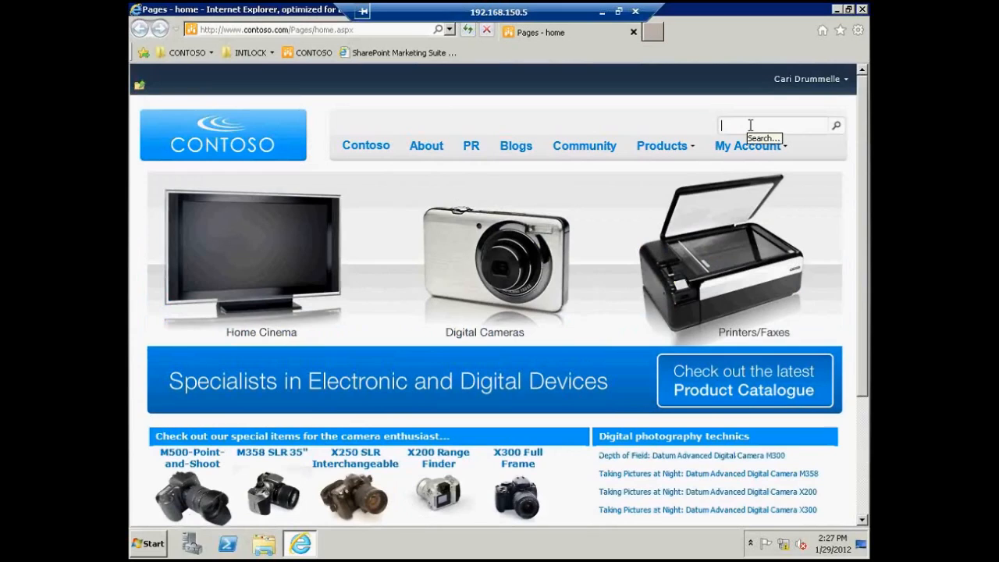
{"action": "type", "text": "camera"}
{"action": "key", "text": "Return"}
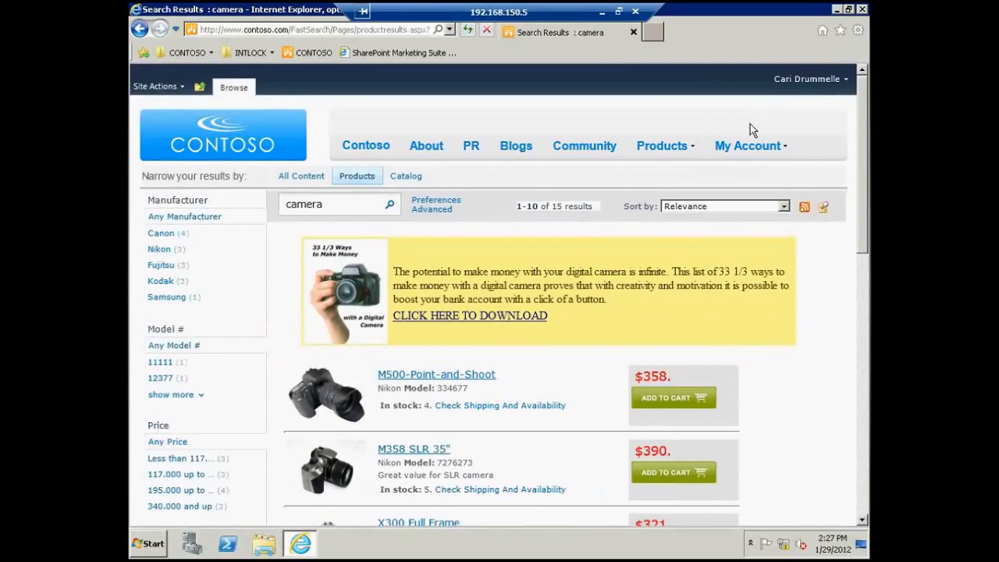
Review the promotion and the product ranking in the camera search results for this account
{"action": "left_click_drag", "start_coordinate": [861, 122], "coordinate": [861, 159]}
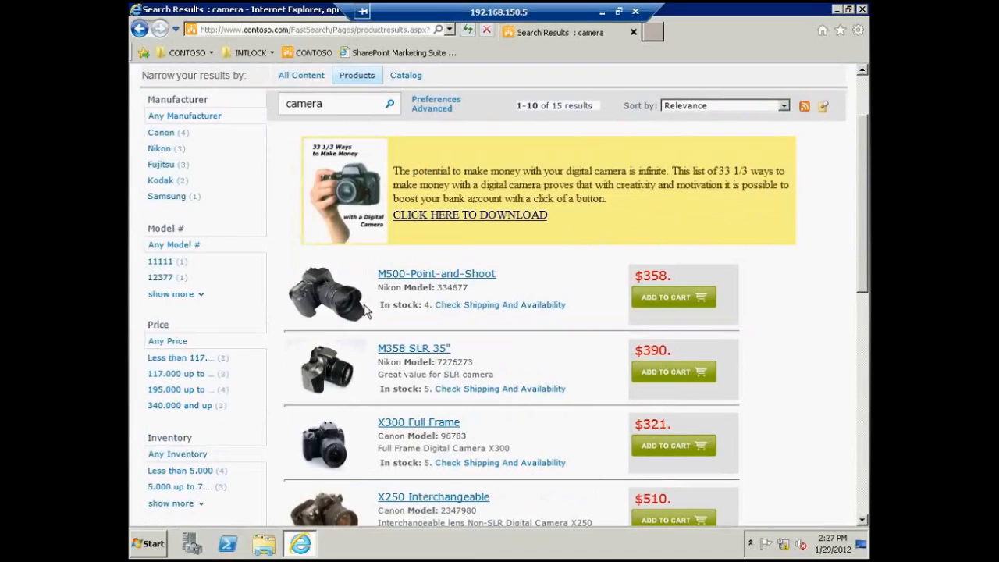
{"action": "left_click", "coordinate": [350, 102]}
{"action": "double_click", "coordinate": [332, 103]}
{"action": "left_click", "coordinate": [335, 102]}
{"action": "left_click_drag", "start_coordinate": [861, 169], "coordinate": [851, 116]}
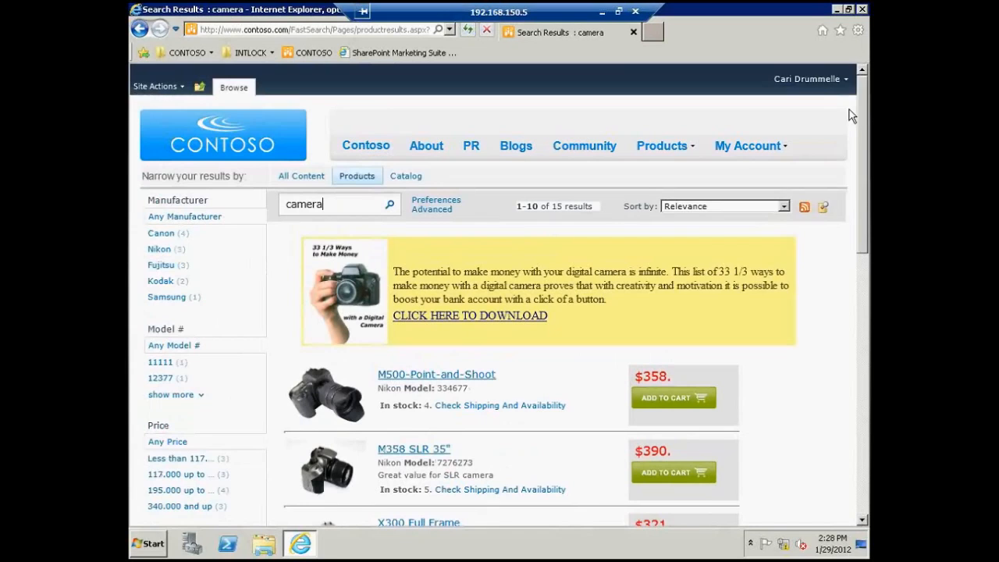
Sign in as a different user, entering the second customer's user name and password
{"action": "left_click", "coordinate": [808, 79]}
{"action": "left_click", "coordinate": [749, 196]}
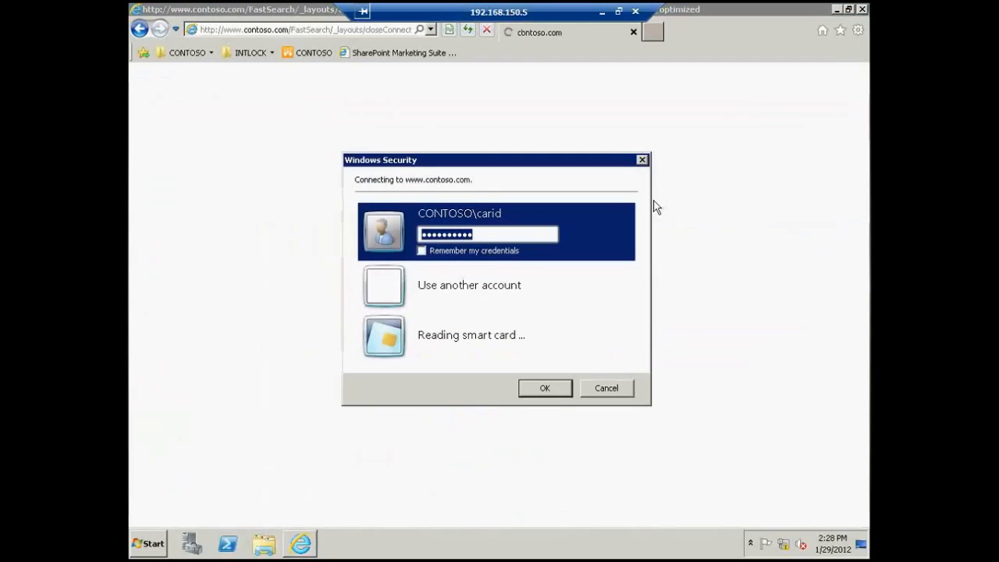
{"action": "left_click", "coordinate": [479, 286]}
{"action": "type", "text": "doliver"}
{"action": "key", "text": "Tab"}
{"action": "type", "text": "••"}
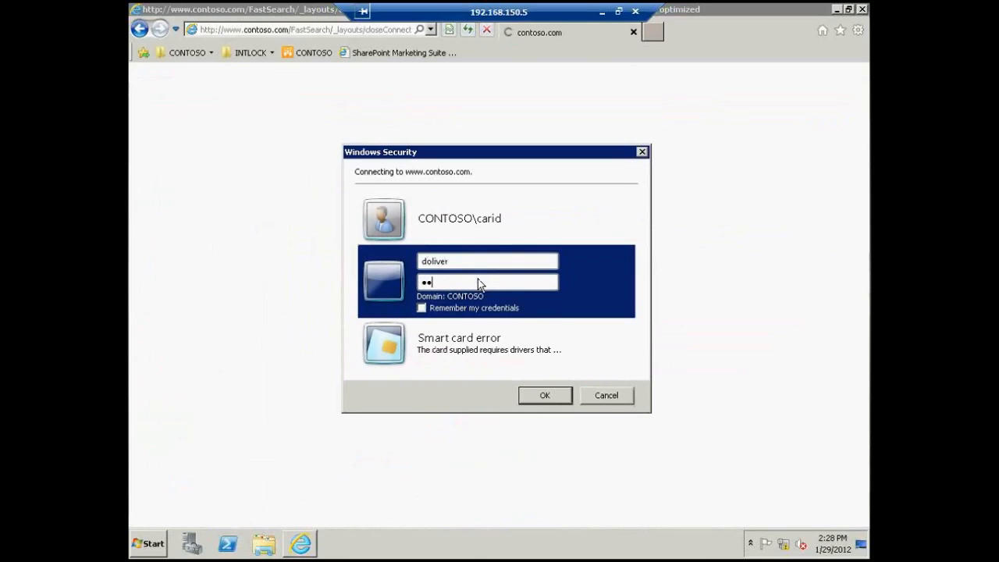
{"action": "type", "text": "•••••••"}
{"action": "key", "text": "Return"}
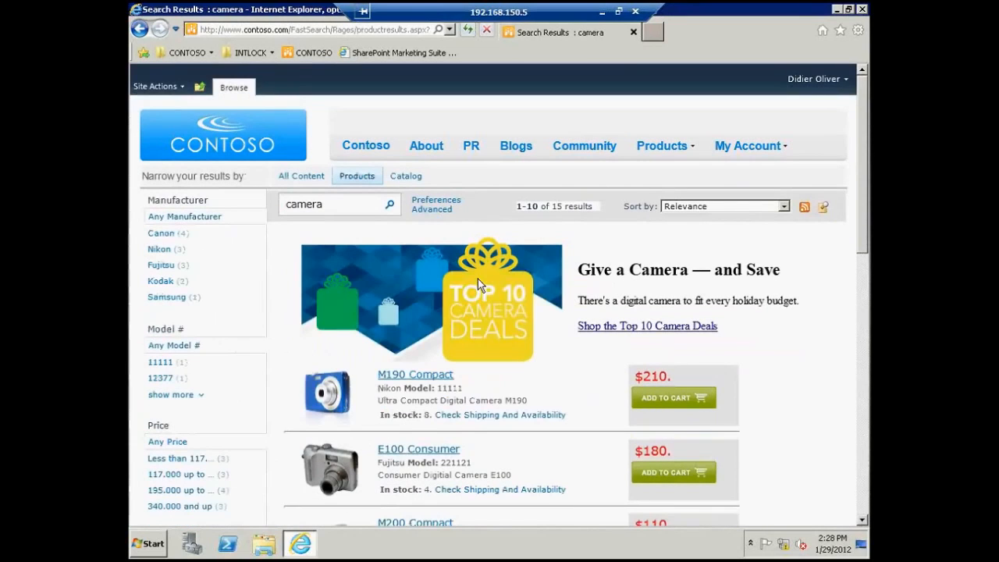
Review the camera search results for the second account and return to the Contoso home page
{"action": "left_click", "coordinate": [330, 202]}
{"action": "left_click_drag", "start_coordinate": [864, 244], "coordinate": [866, 273]}
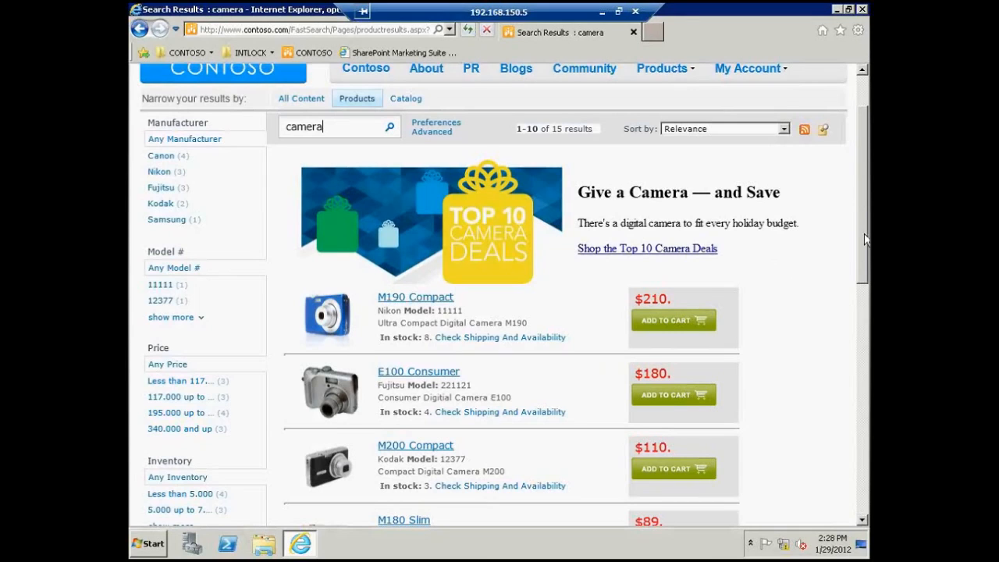
{"action": "left_click_drag", "start_coordinate": [863, 240], "coordinate": [865, 200]}
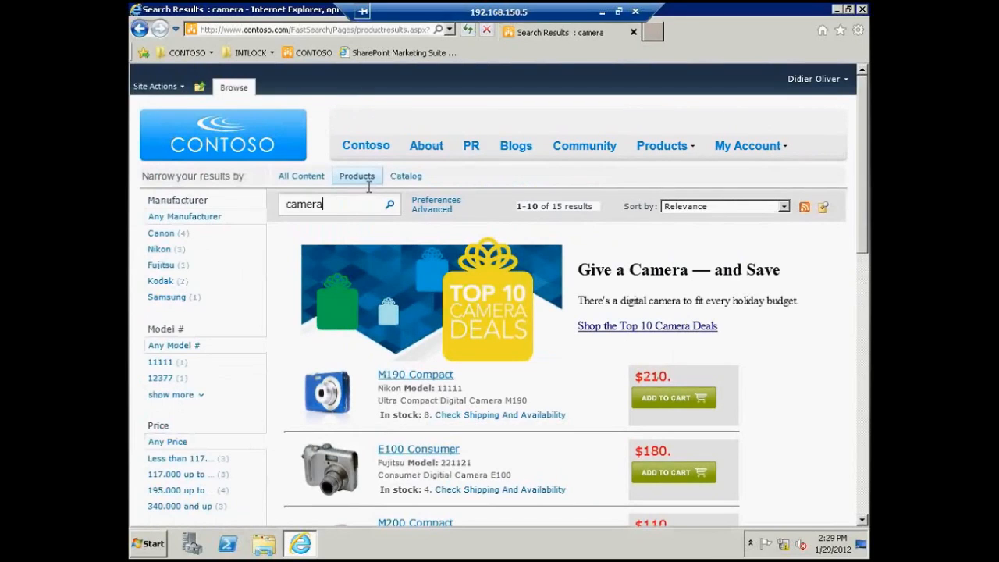
{"action": "left_click", "coordinate": [372, 151]}
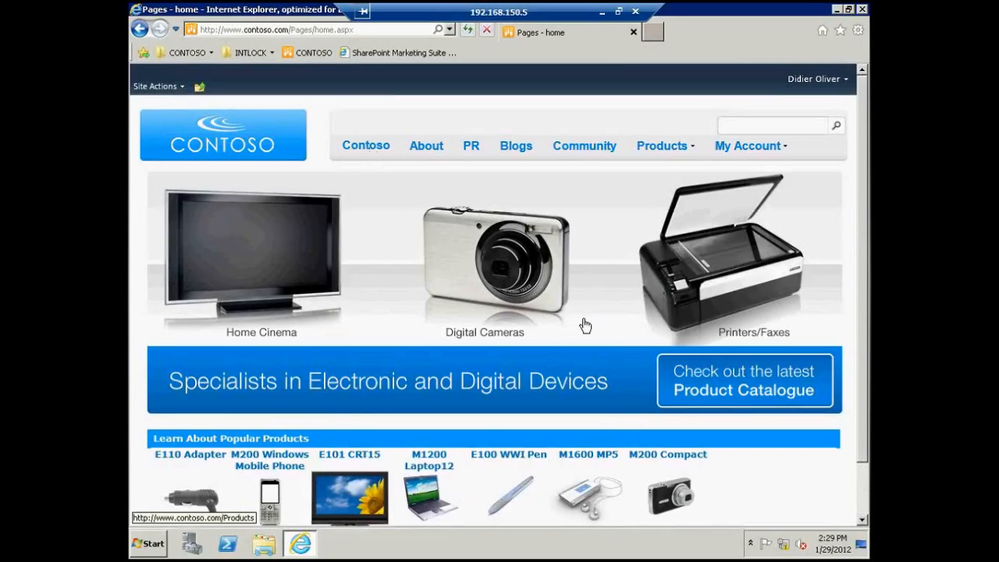
Put the home page in edit mode and open the settings of Zone 1's "Check out our special items for the camera enthusiast..." web part
{"action": "left_click", "coordinate": [153, 86]}
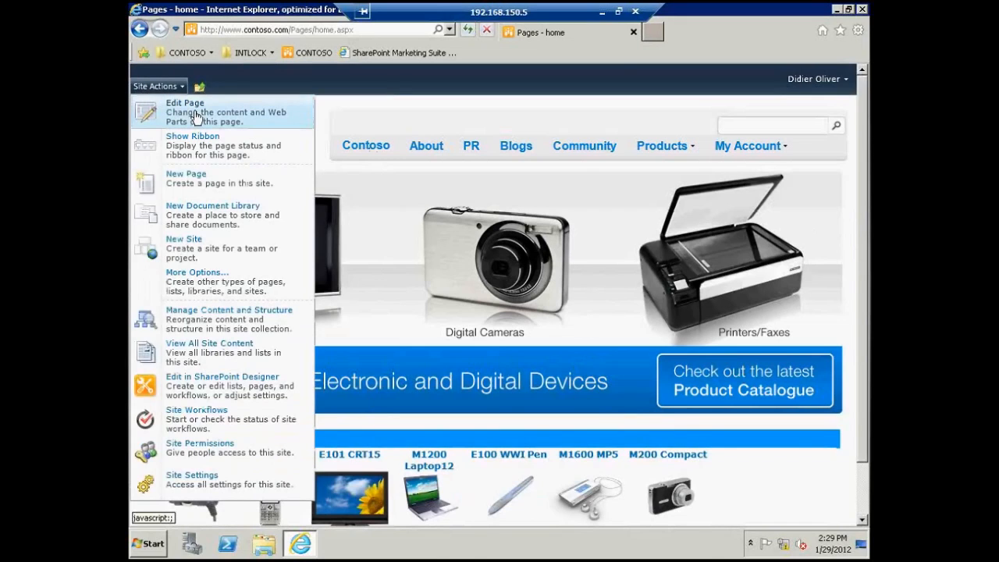
{"action": "left_click", "coordinate": [195, 116]}
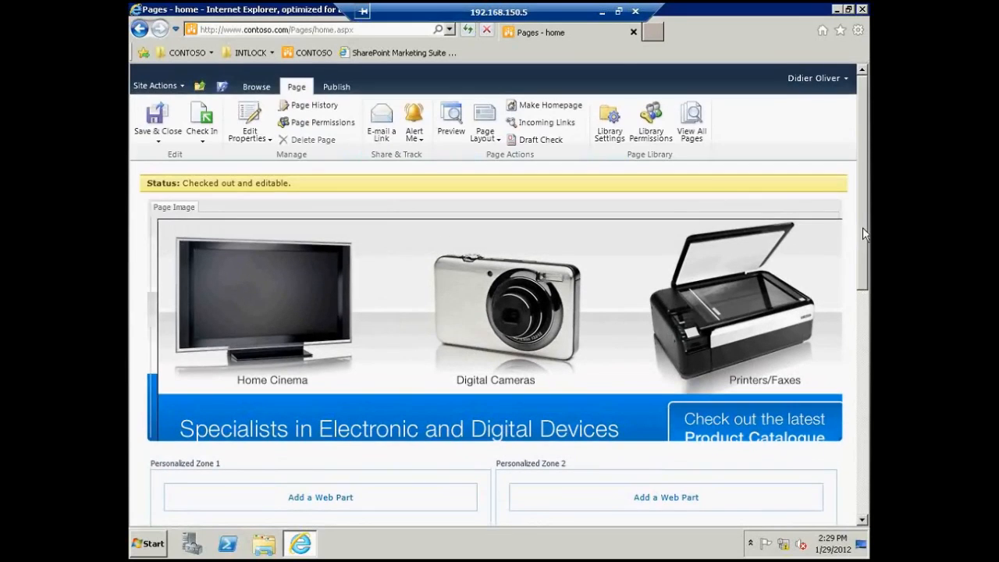
{"action": "left_click_drag", "start_coordinate": [863, 232], "coordinate": [865, 357]}
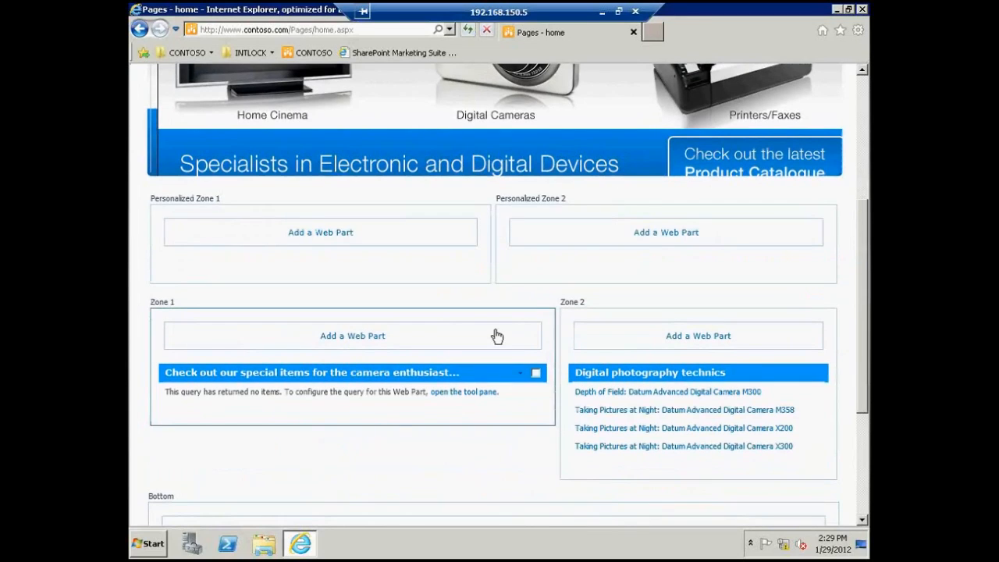
{"action": "left_click", "coordinate": [519, 373]}
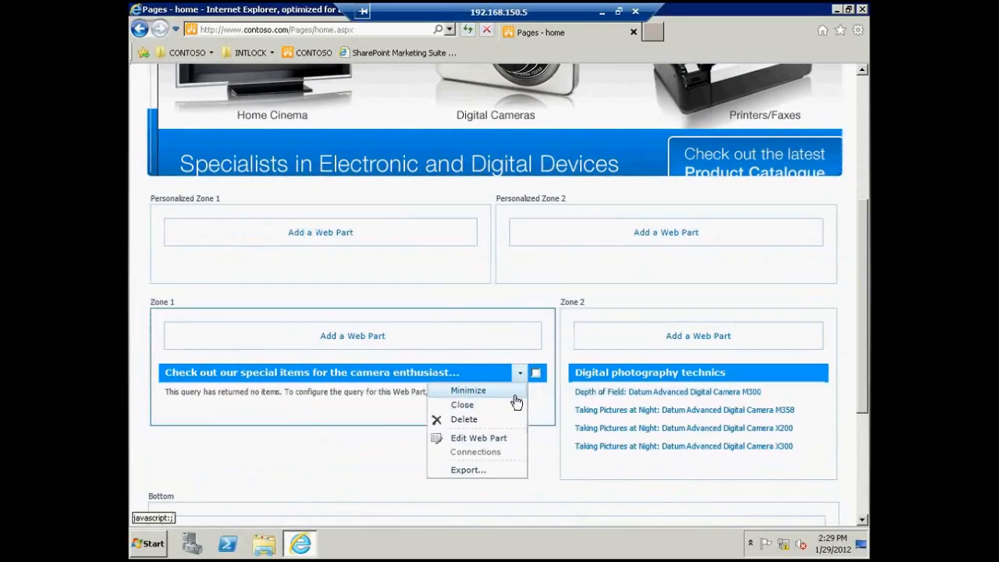
{"action": "left_click", "coordinate": [483, 438]}
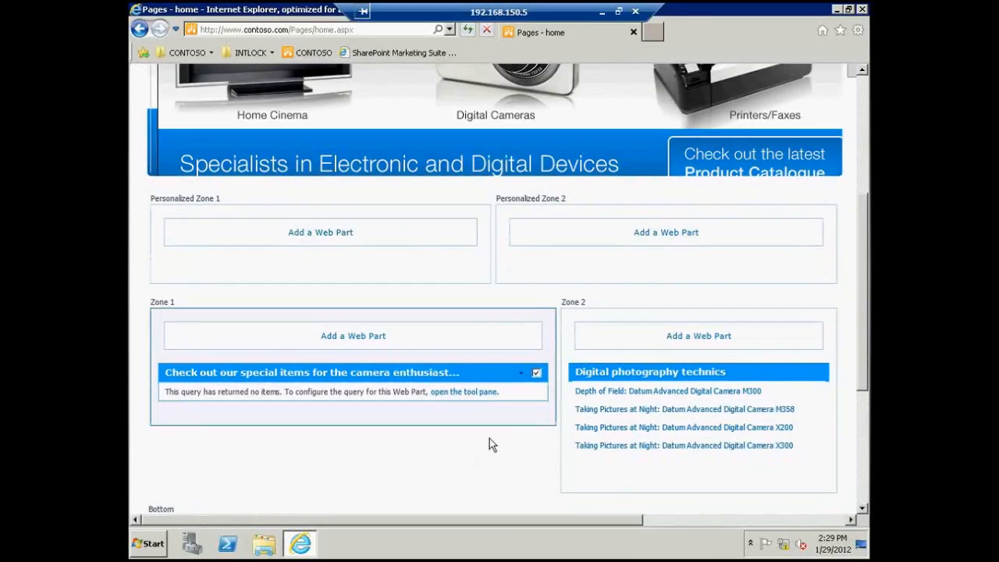
Expand the web part's Advanced settings and examine its Target Audiences
{"action": "left_click_drag", "start_coordinate": [504, 523], "coordinate": [722, 540]}
{"action": "left_click_drag", "start_coordinate": [860, 344], "coordinate": [860, 236]}
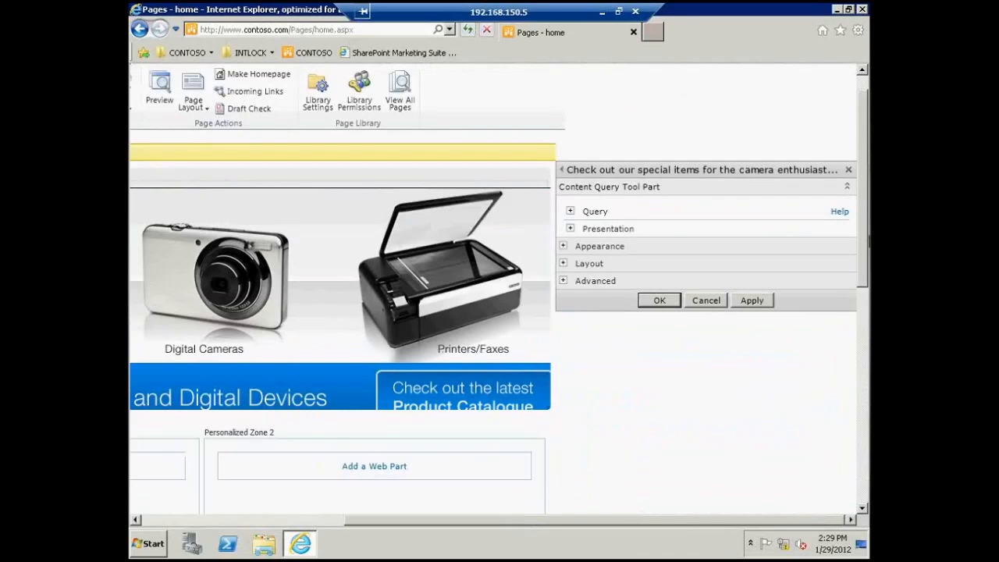
{"action": "scroll", "coordinate": [736, 250], "scroll_direction": "up", "scroll_amount": 1}
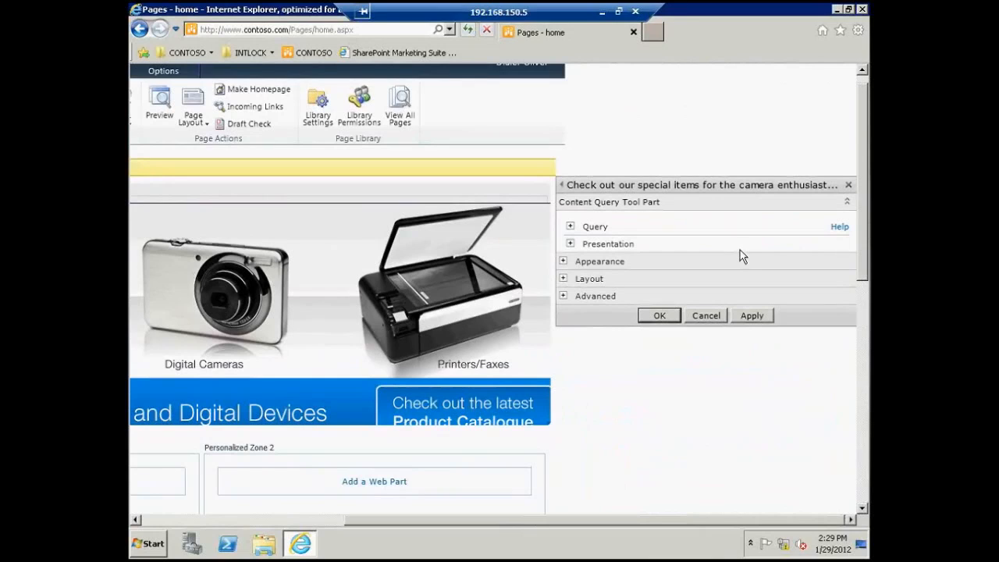
{"action": "left_click", "coordinate": [563, 297]}
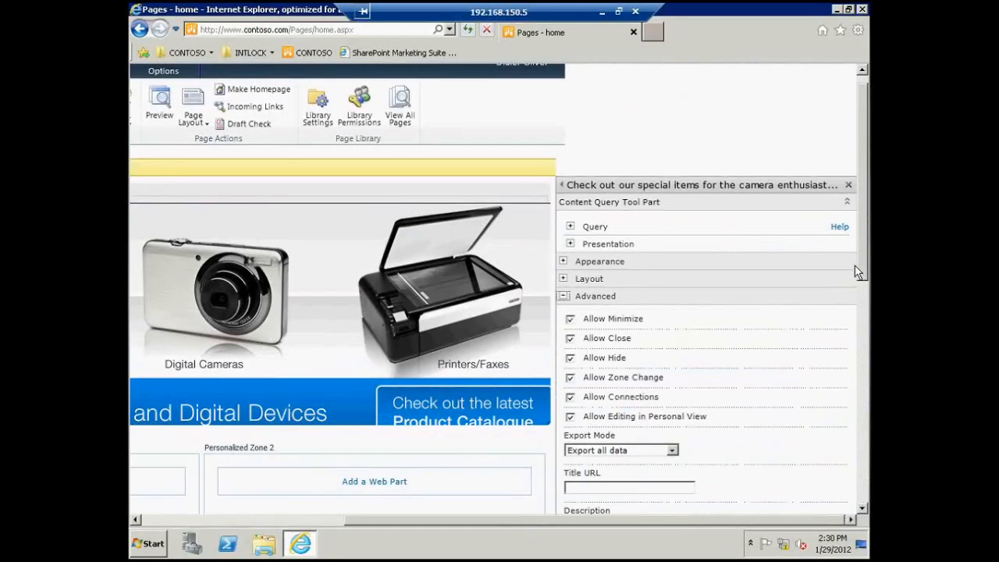
{"action": "left_click_drag", "start_coordinate": [856, 267], "coordinate": [865, 405]}
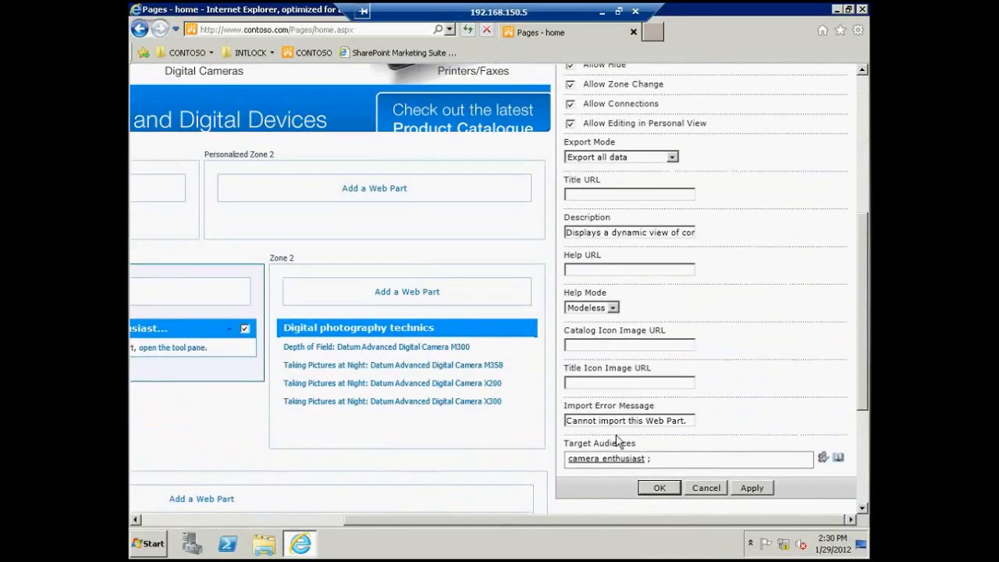
{"action": "left_click", "coordinate": [661, 461]}
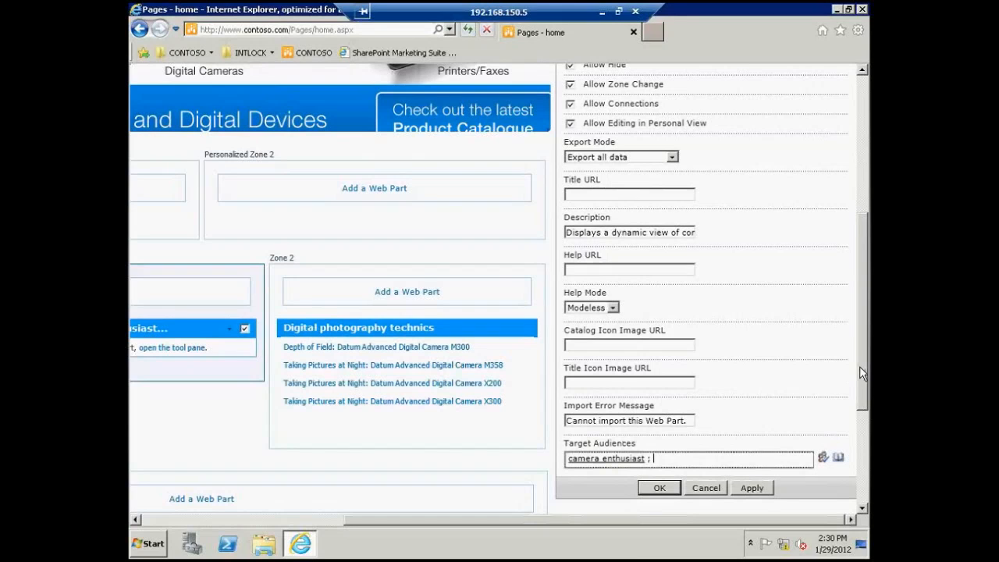
Expand the web part's Query settings and examine its source site, content type and audience filtering
{"action": "scroll", "coordinate": [859, 367], "scroll_direction": "up", "scroll_amount": 4}
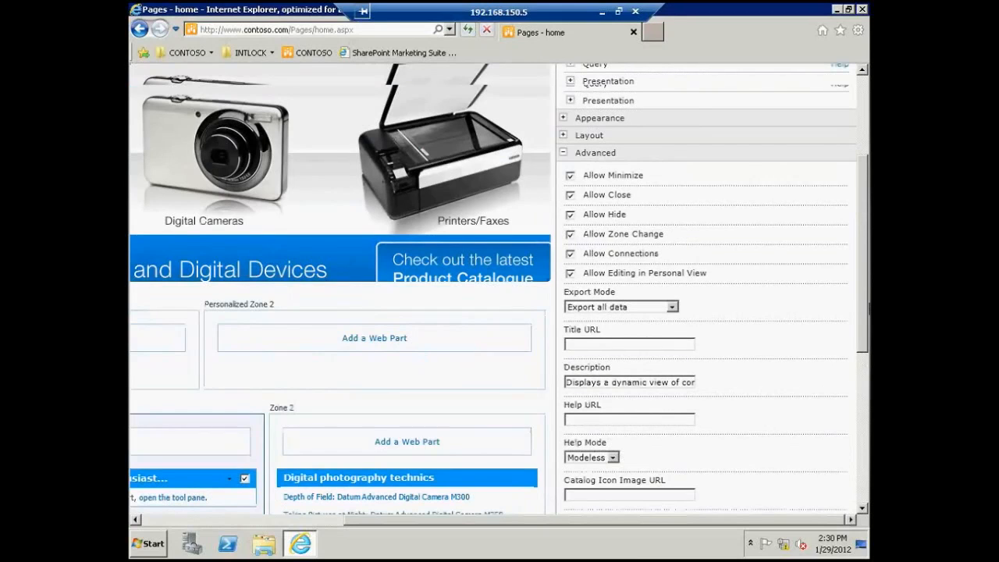
{"action": "scroll", "coordinate": [817, 259], "scroll_direction": "up", "scroll_amount": 3}
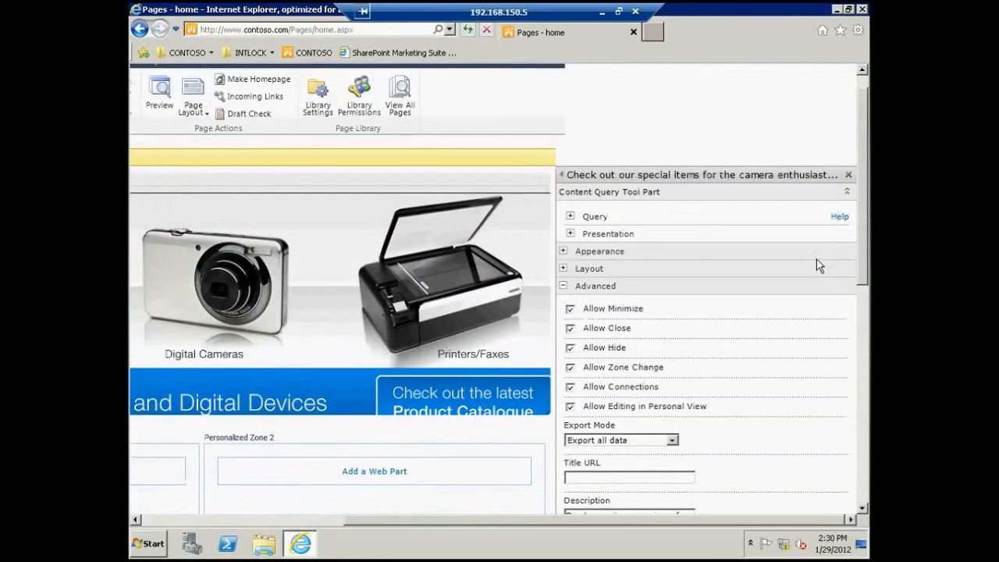
{"action": "left_click", "coordinate": [571, 217]}
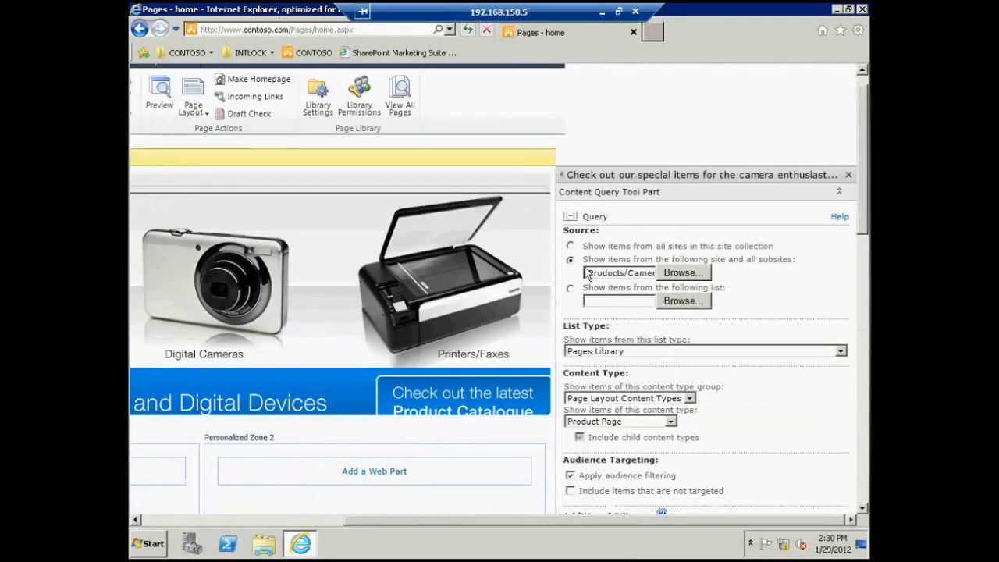
{"action": "left_click_drag", "start_coordinate": [590, 273], "coordinate": [700, 277]}
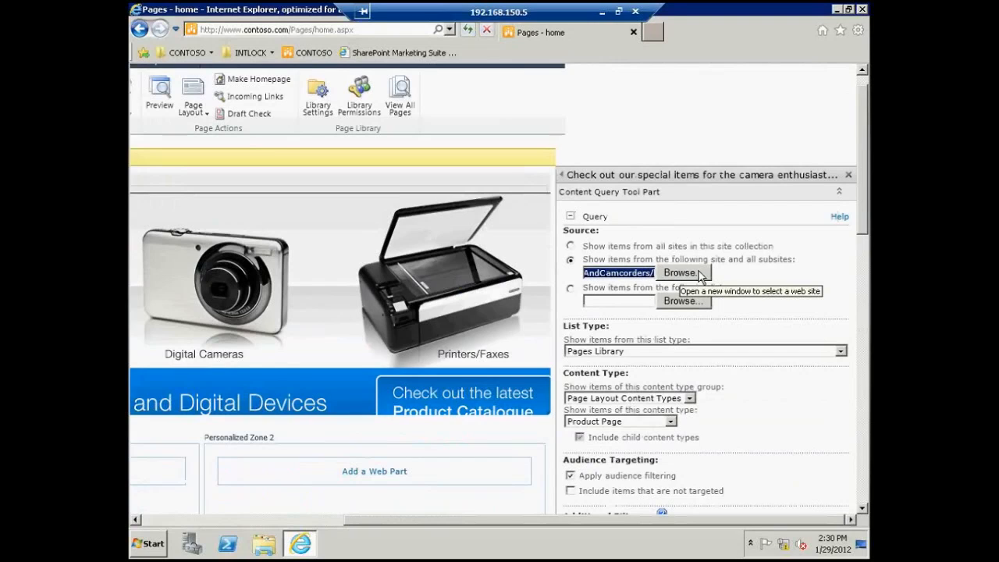
{"action": "left_click_drag", "start_coordinate": [865, 227], "coordinate": [865, 262]}
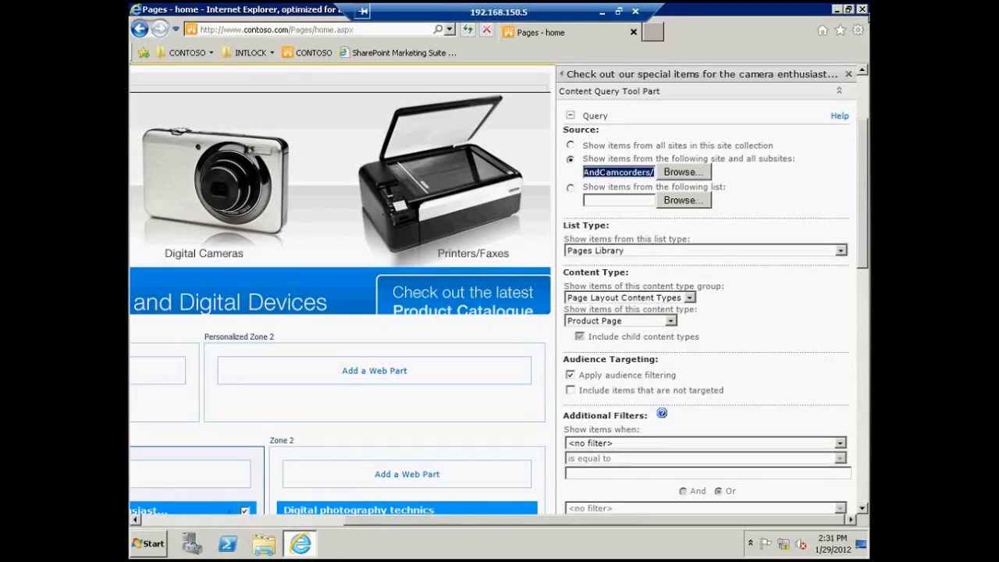
Restart the browser on the Contoso home page without logging in and open the Cameras and Camcorders product page
{"action": "left_click", "coordinate": [858, 12]}
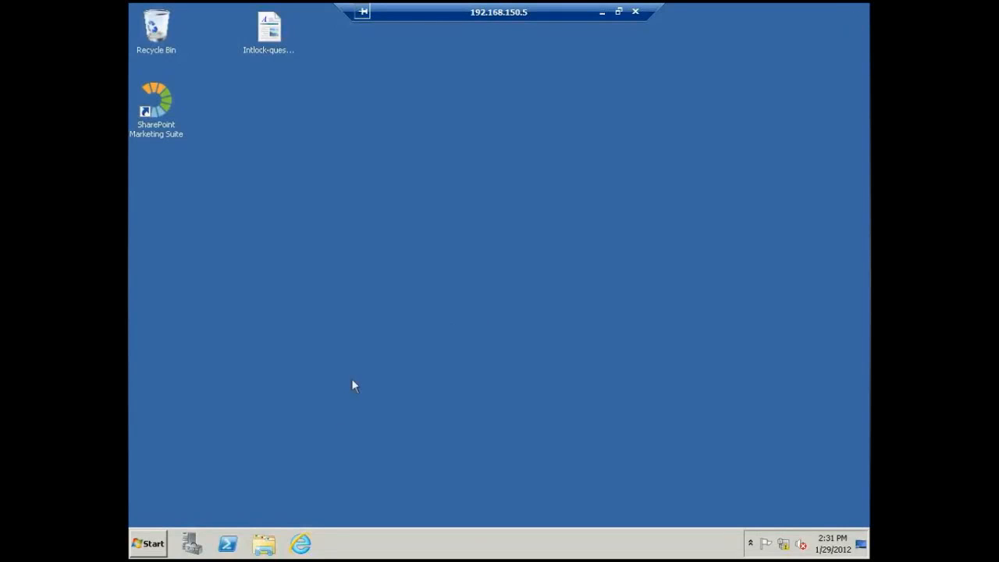
{"action": "left_click", "coordinate": [310, 537]}
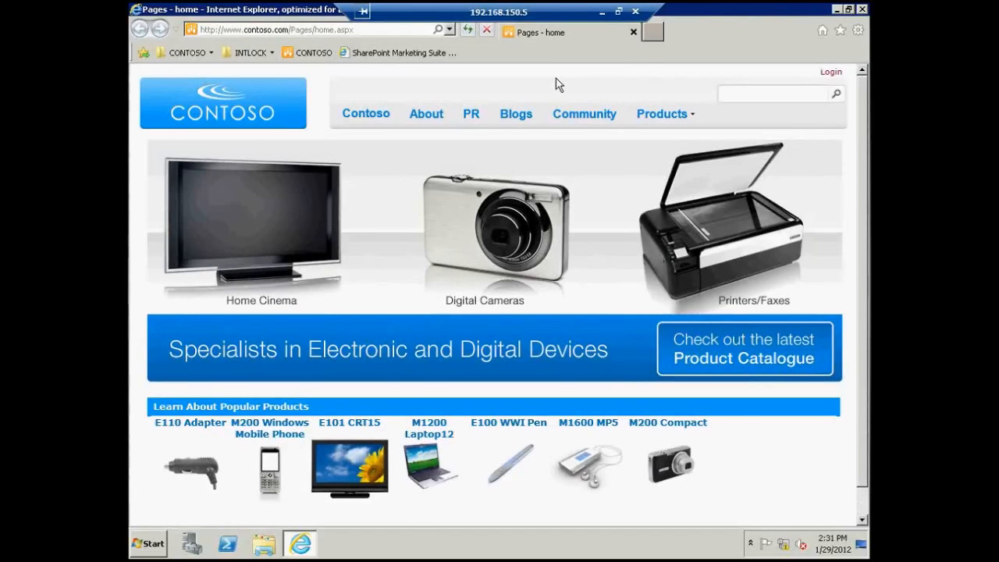
{"action": "mouse_move", "coordinate": [664, 114]}
{"action": "left_click", "coordinate": [669, 167]}
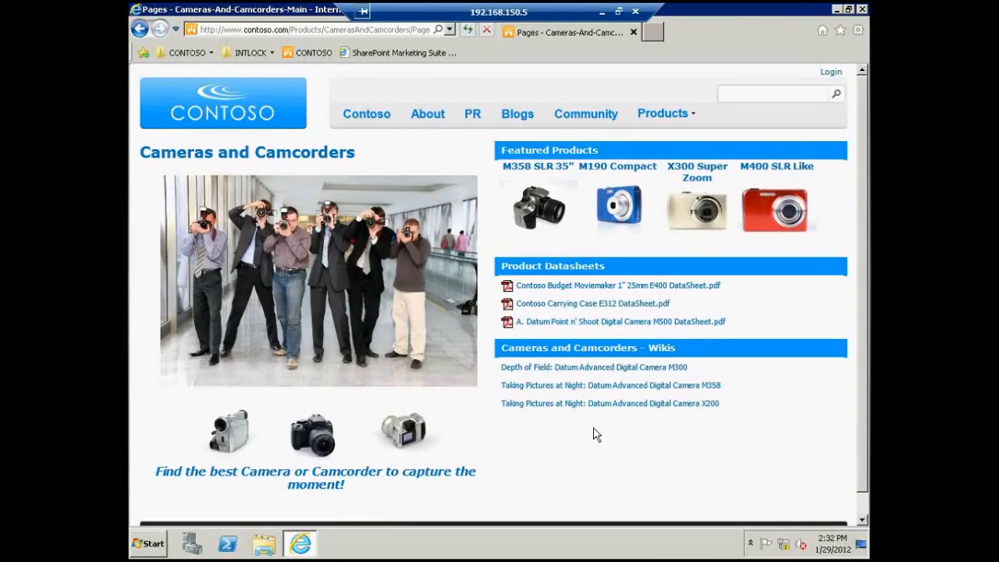
View the M358 SLR 35" product page and return to the Cameras and Camcorders page
{"action": "left_click", "coordinate": [547, 173]}
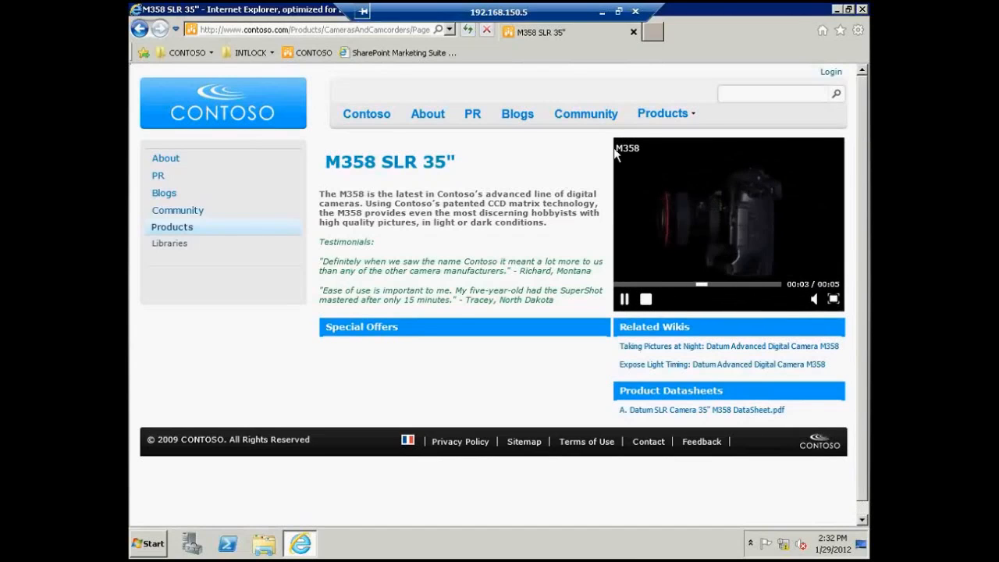
{"action": "mouse_move", "coordinate": [654, 120]}
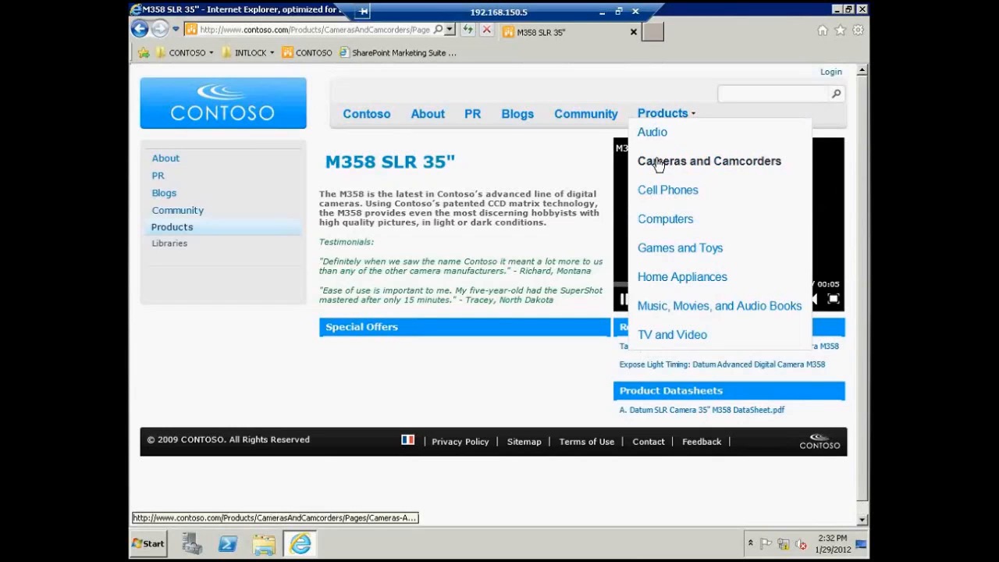
{"action": "left_click", "coordinate": [658, 161]}
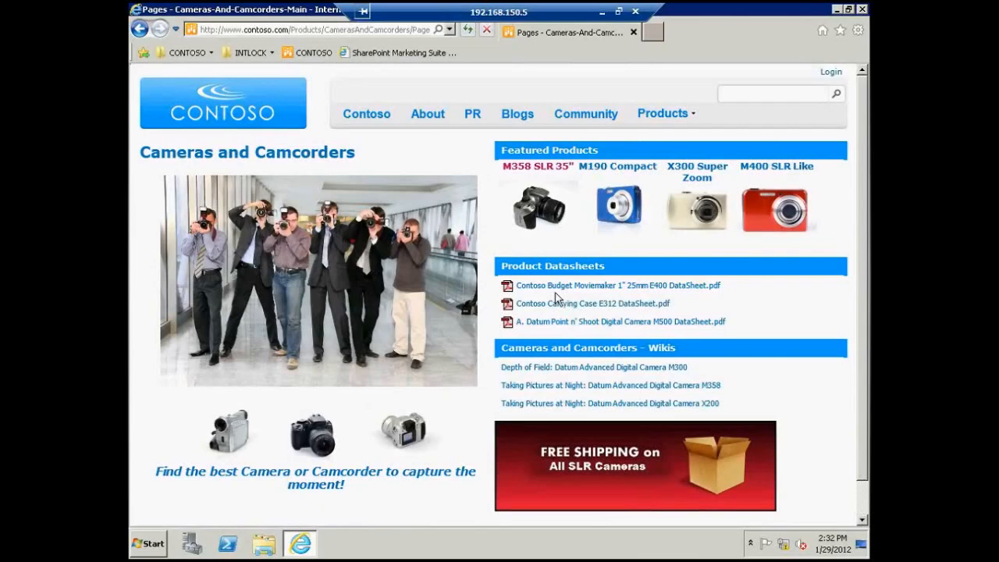
Return to the Contoso home page and examine the "You may be interested in our latest advanced SLR models..." section
{"action": "left_click", "coordinate": [366, 114]}
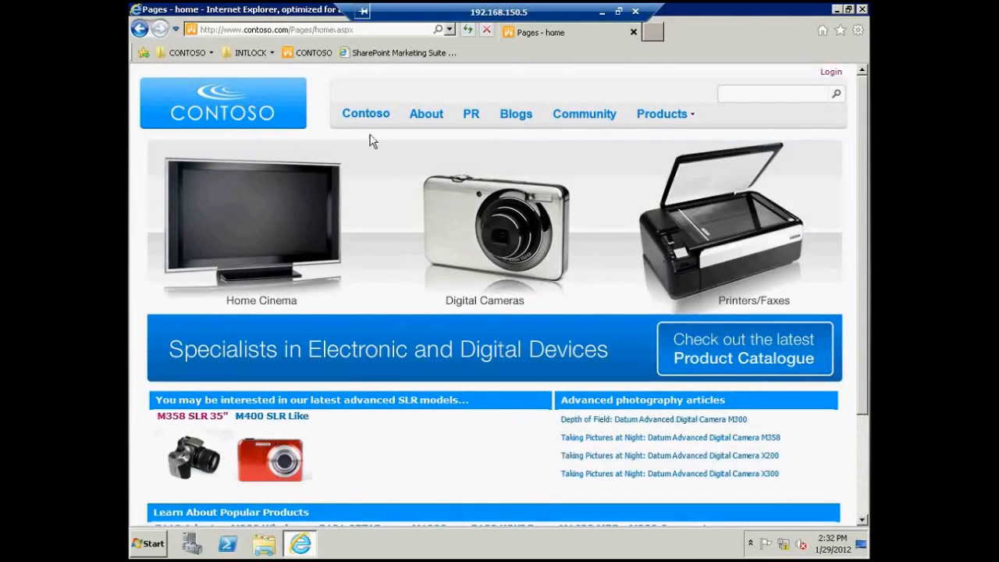
{"action": "left_click_drag", "start_coordinate": [862, 148], "coordinate": [864, 162]}
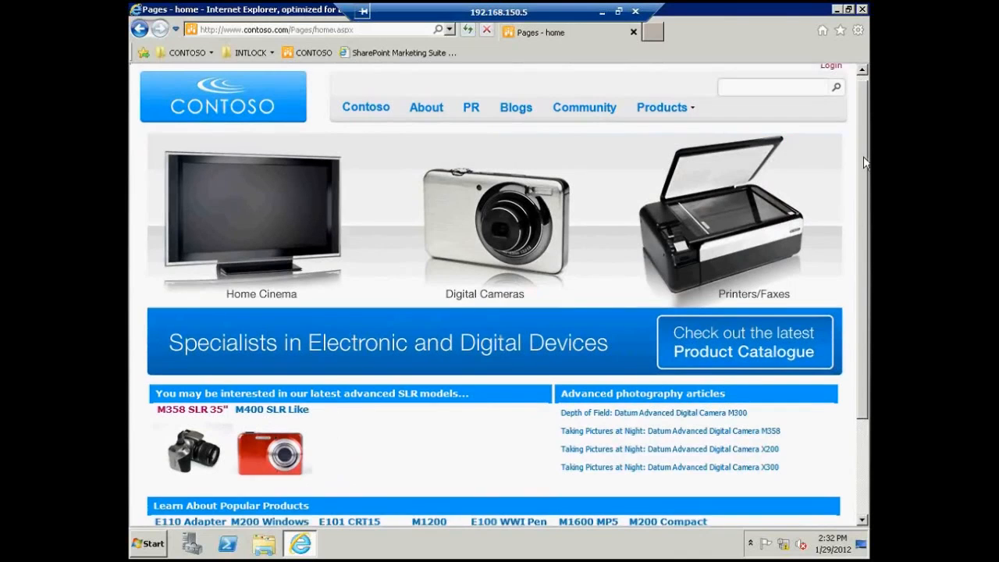
{"action": "left_click_drag", "start_coordinate": [864, 162], "coordinate": [862, 233]}
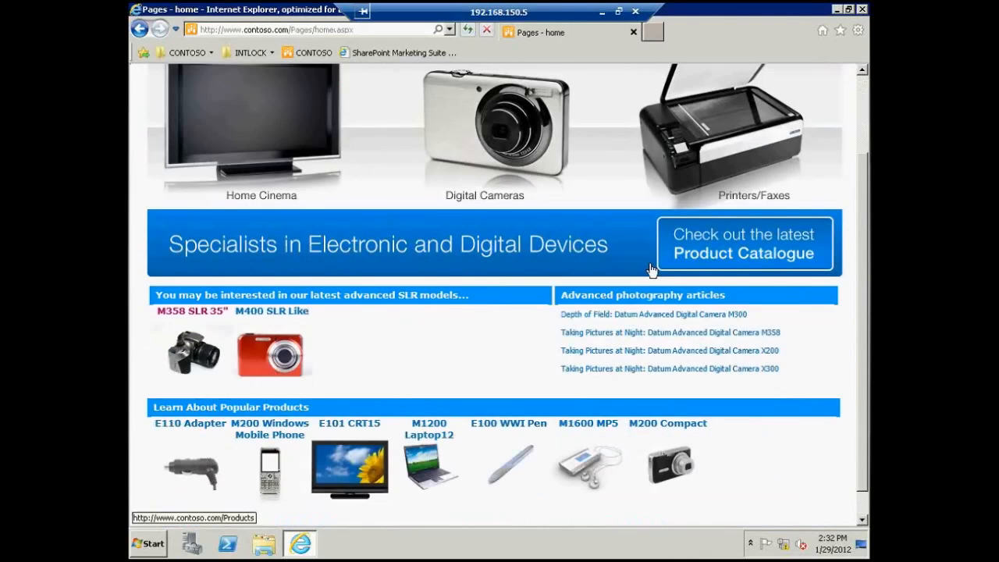
{"action": "left_click_drag", "start_coordinate": [156, 295], "coordinate": [443, 304]}
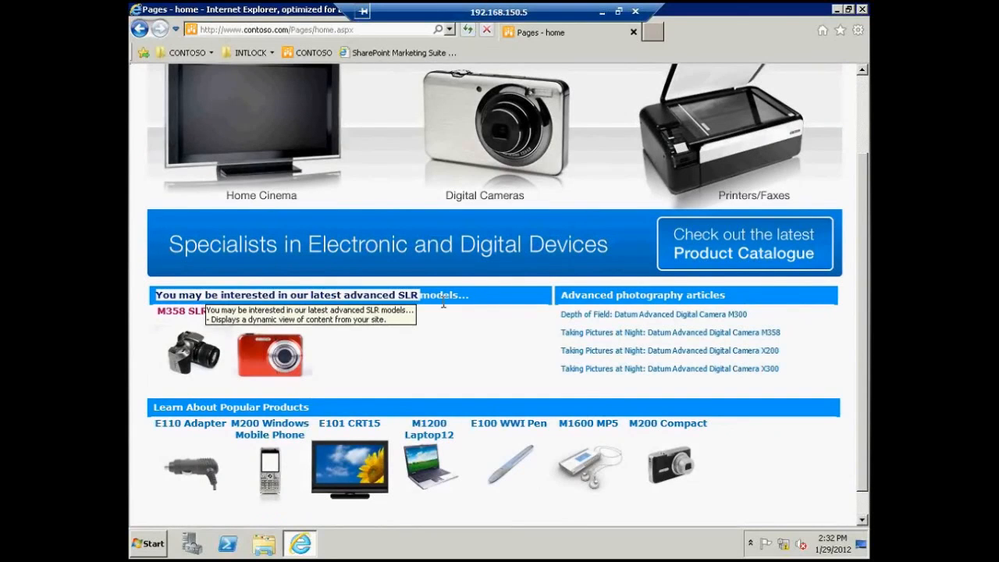
{"action": "left_click_drag", "start_coordinate": [443, 303], "coordinate": [470, 296]}
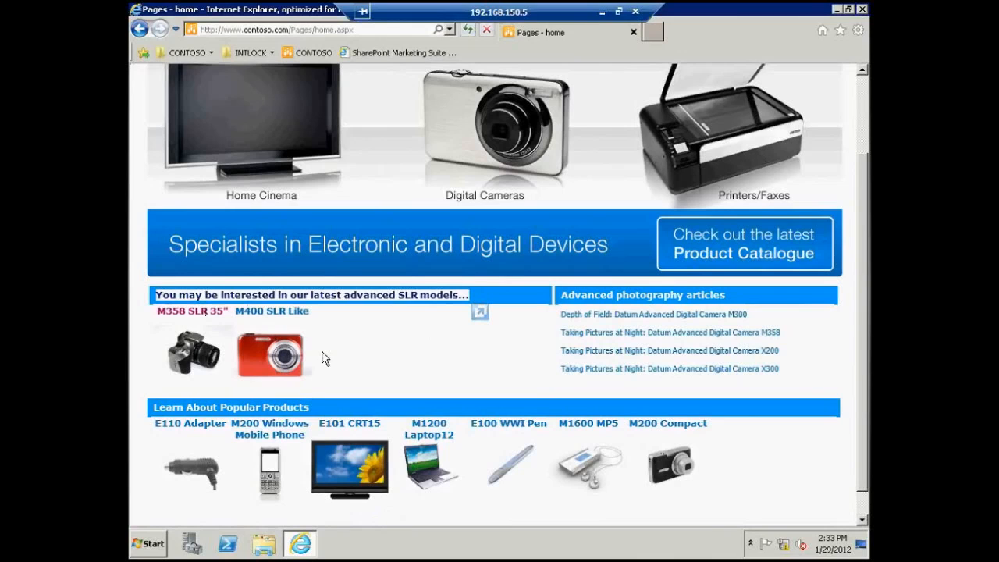
{"action": "left_click_drag", "start_coordinate": [866, 301], "coordinate": [864, 221]}
Switch to the SharePoint Marketing Suite and open its list of goals in the administration area
{"action": "left_click", "coordinate": [418, 115]}
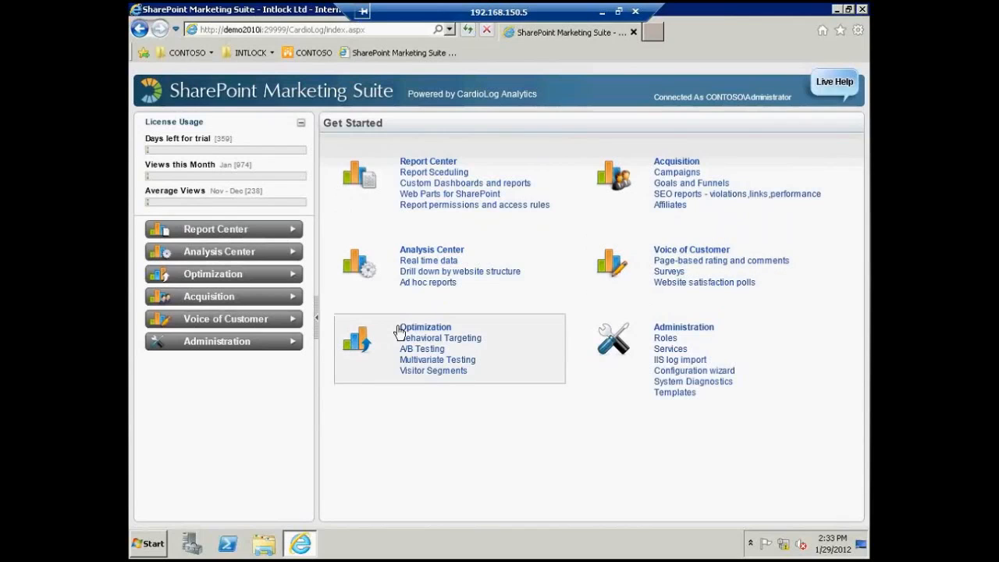
{"action": "left_click", "coordinate": [443, 363]}
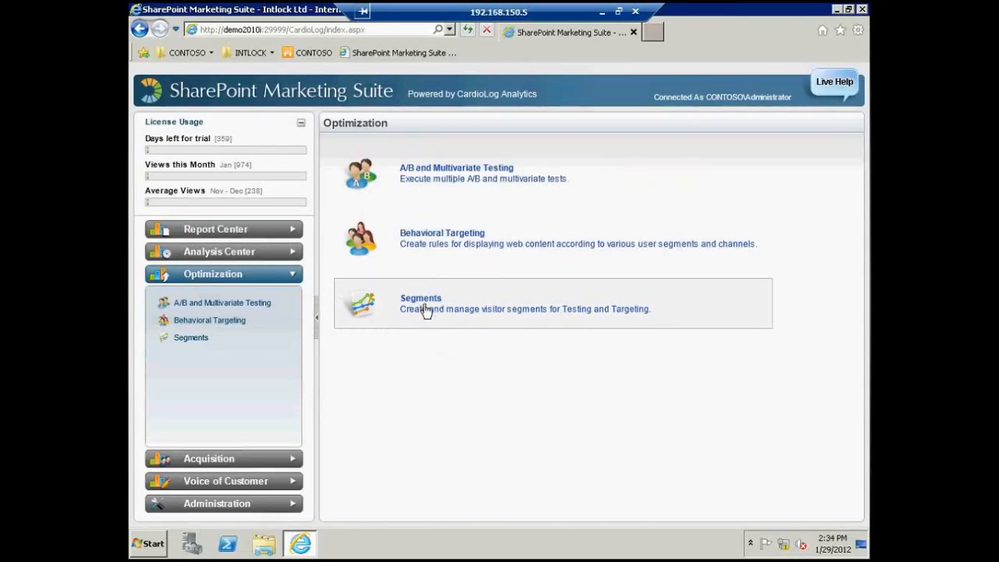
{"action": "left_click", "coordinate": [263, 505]}
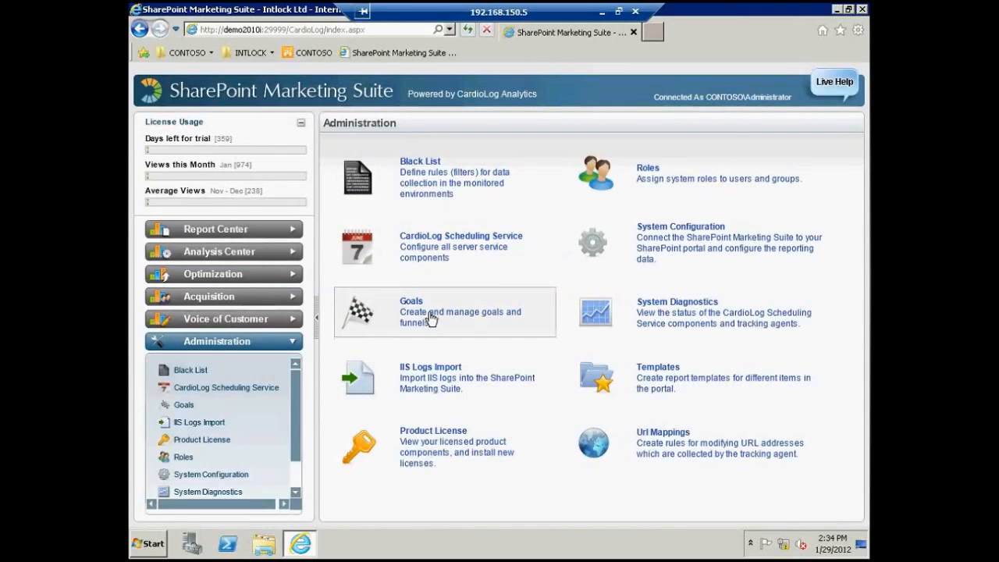
{"action": "left_click", "coordinate": [430, 319]}
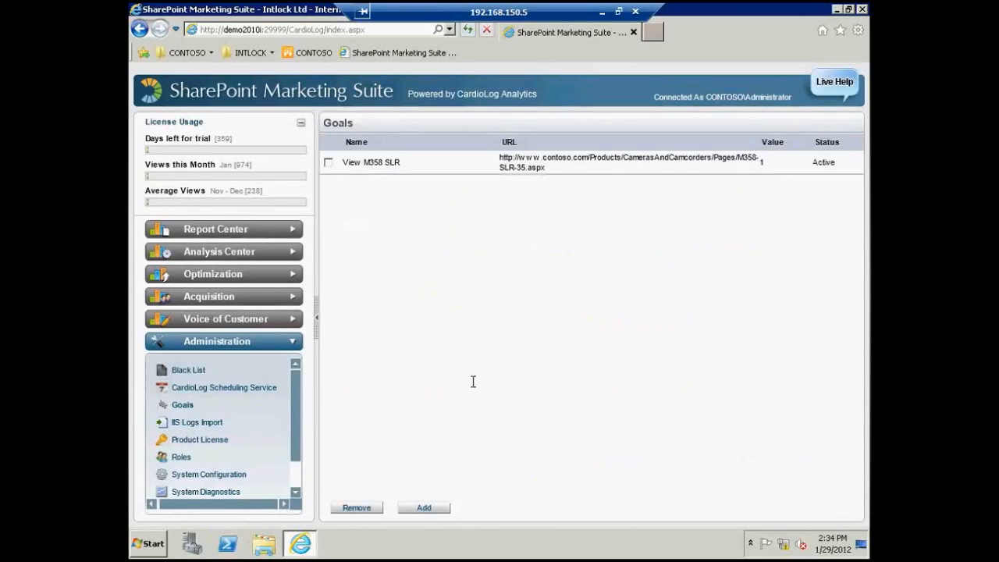
Open the "View M358 SLR" goal, examine its URL and funnel steps, and close it without saving
{"action": "left_click", "coordinate": [565, 171]}
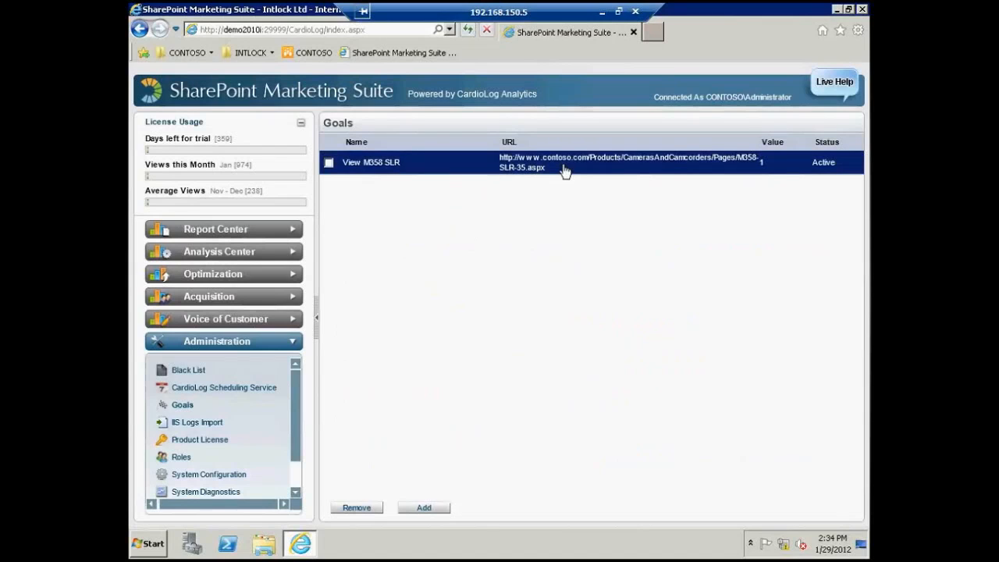
{"action": "double_click", "coordinate": [565, 171]}
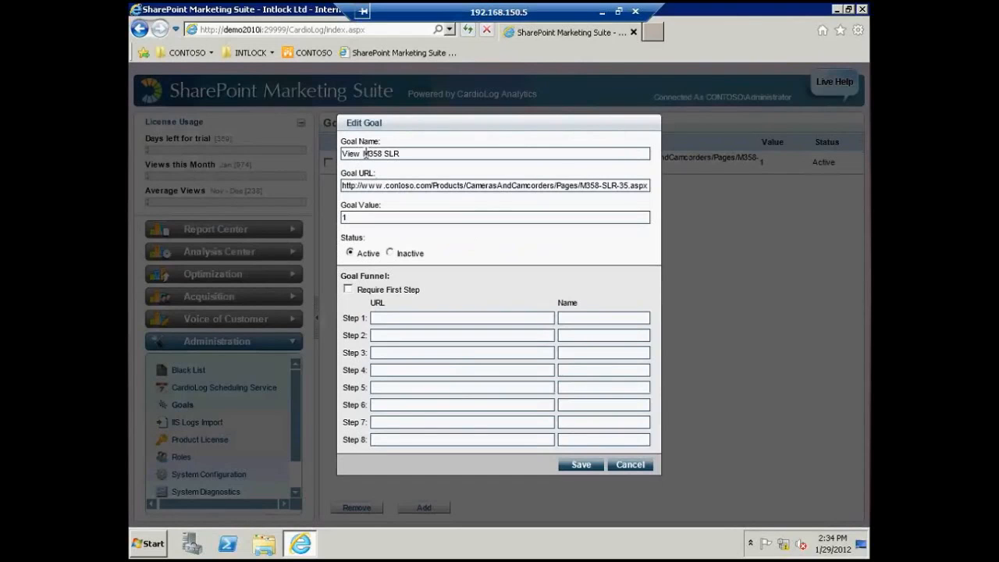
{"action": "left_click_drag", "start_coordinate": [356, 185], "coordinate": [649, 186]}
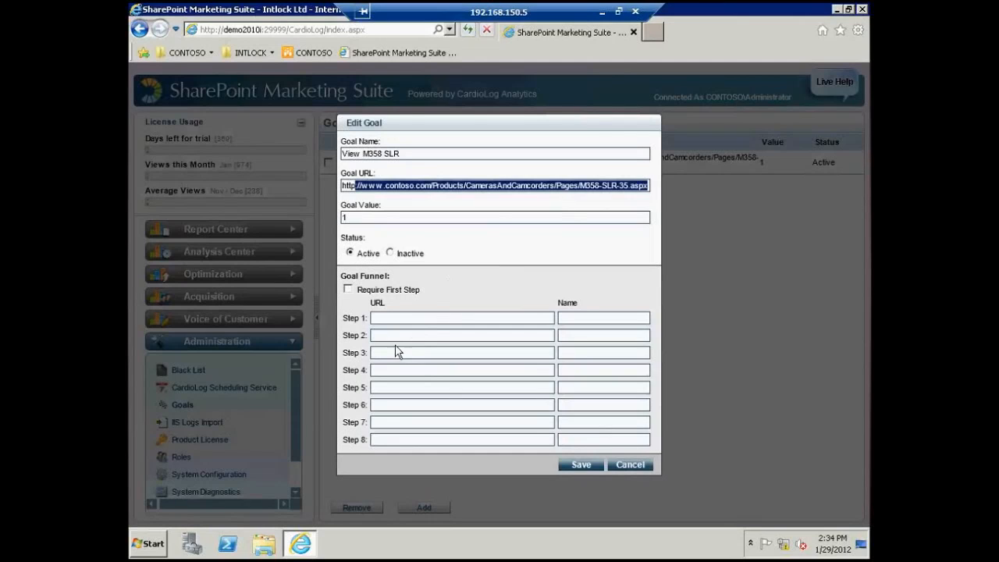
{"action": "left_click", "coordinate": [388, 318]}
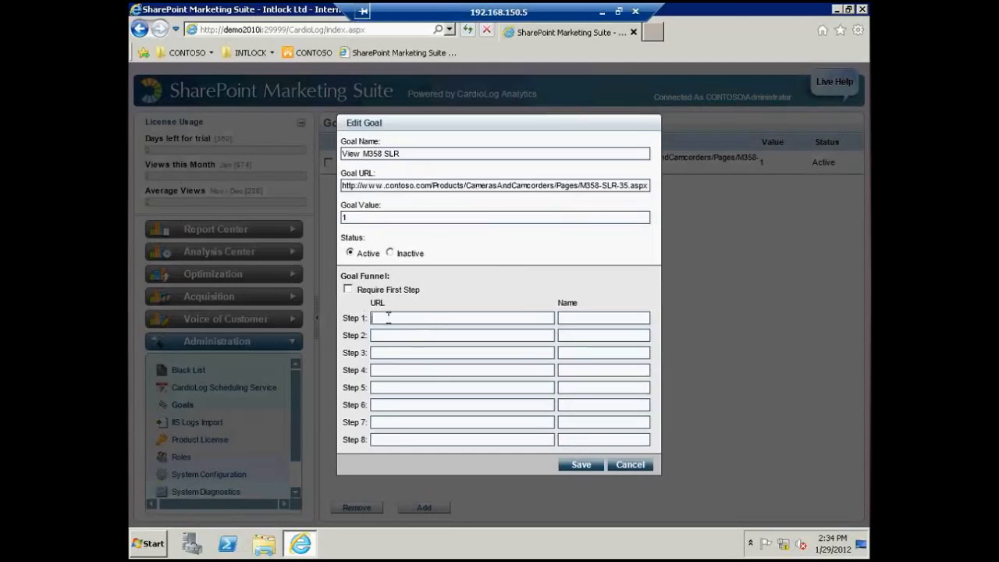
{"action": "left_click", "coordinate": [387, 335]}
{"action": "left_click", "coordinate": [630, 465]}
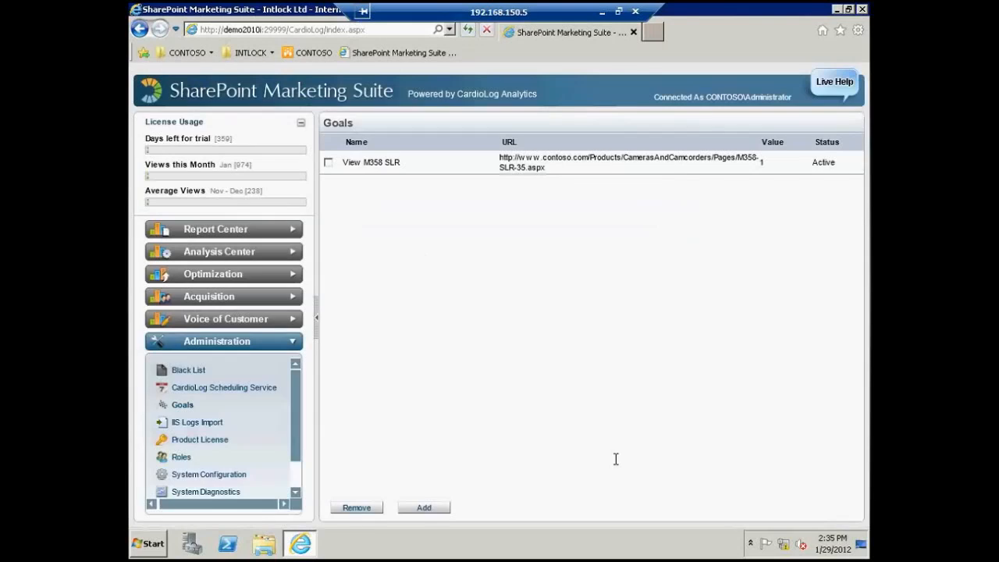
Go to the visitor segments under Optimization and open the "Advanced camera users" segment
{"action": "left_click", "coordinate": [266, 276]}
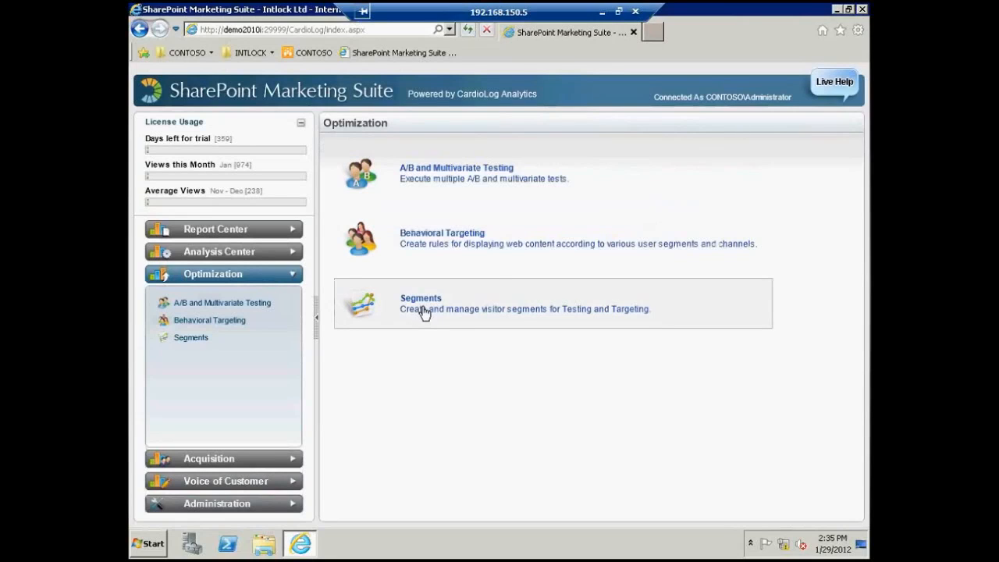
{"action": "left_click", "coordinate": [450, 314]}
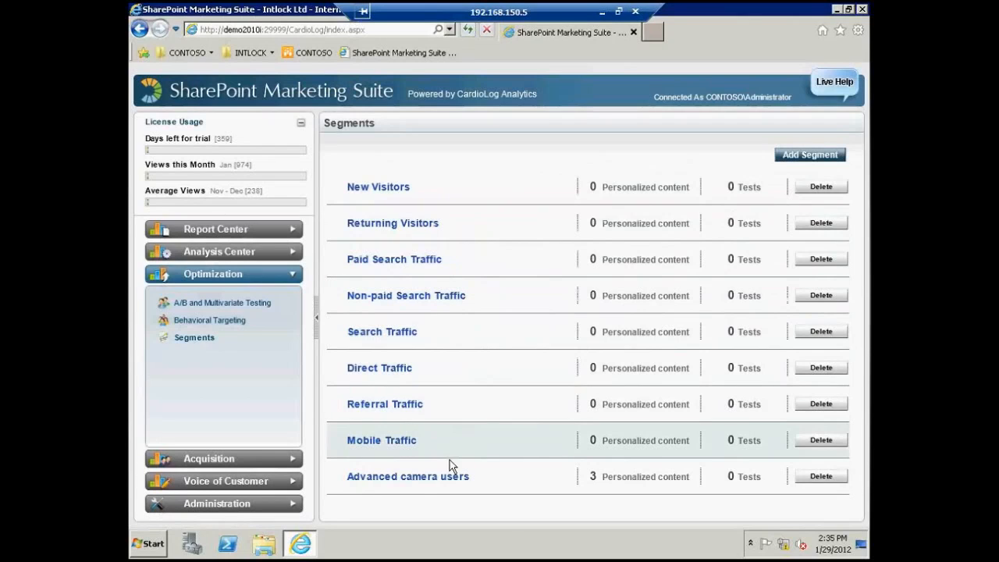
{"action": "left_click", "coordinate": [402, 479]}
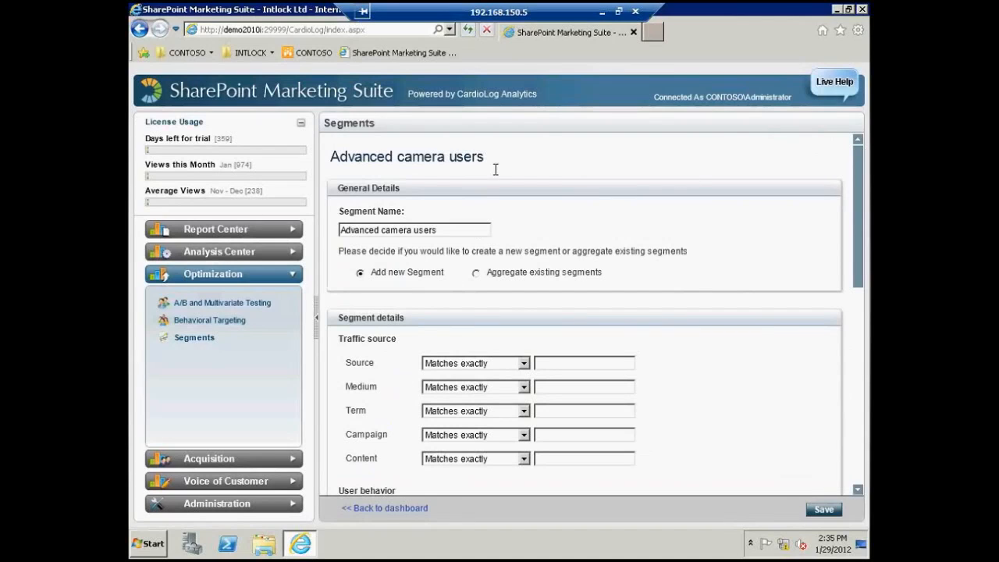
Examine the segment's traffic source, user behavior, visitor demographics and advanced segmentation criteria, including the visitor type options
{"action": "left_click_drag", "start_coordinate": [856, 167], "coordinate": [859, 229]}
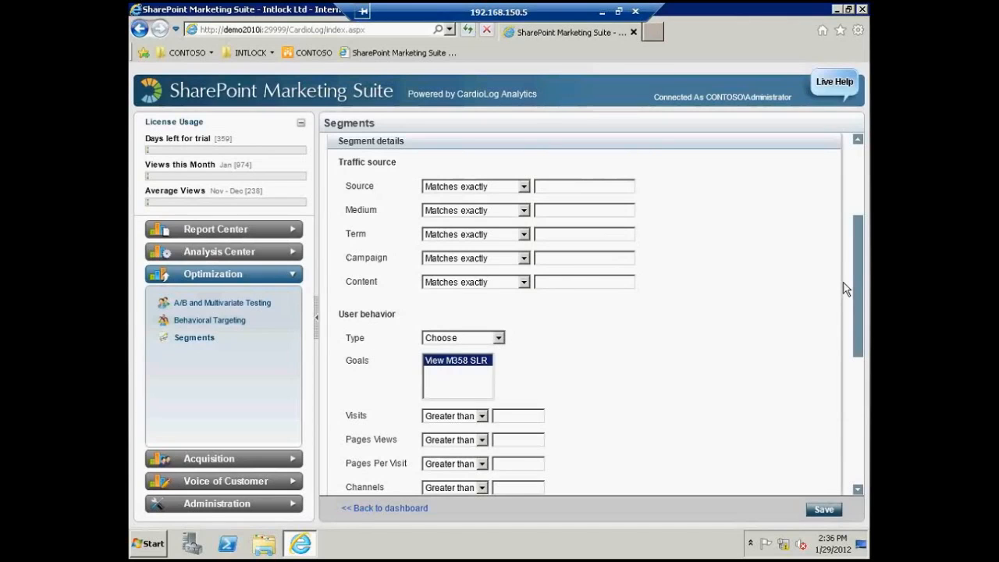
{"action": "scroll", "coordinate": [506, 196], "scroll_direction": "down", "scroll_amount": 3}
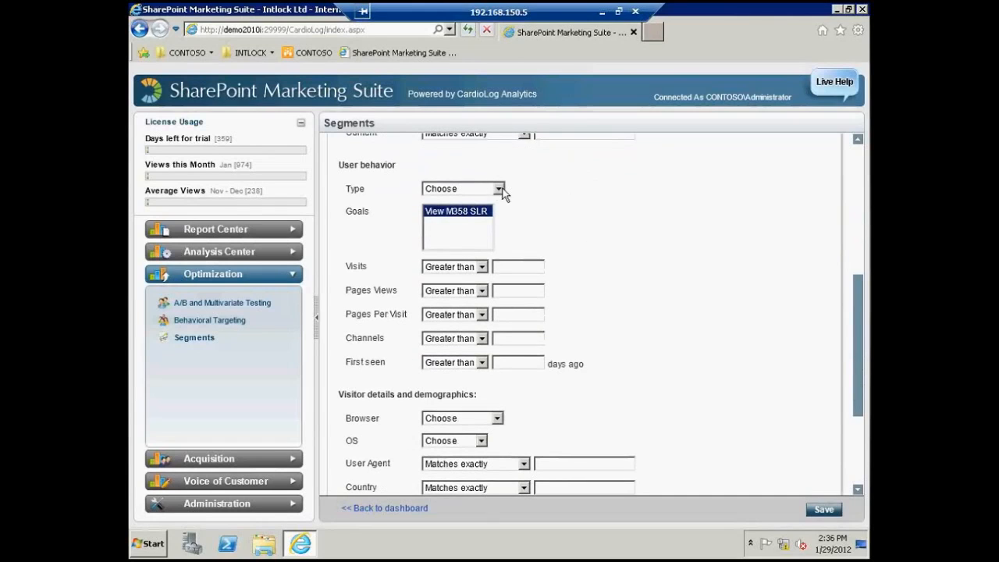
{"action": "left_click", "coordinate": [501, 189]}
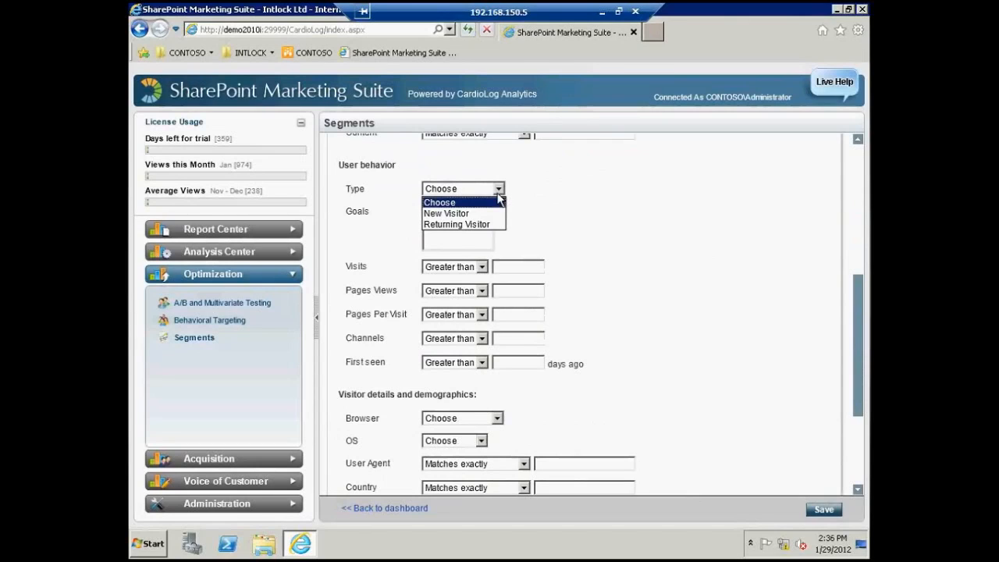
{"action": "left_click", "coordinate": [499, 201]}
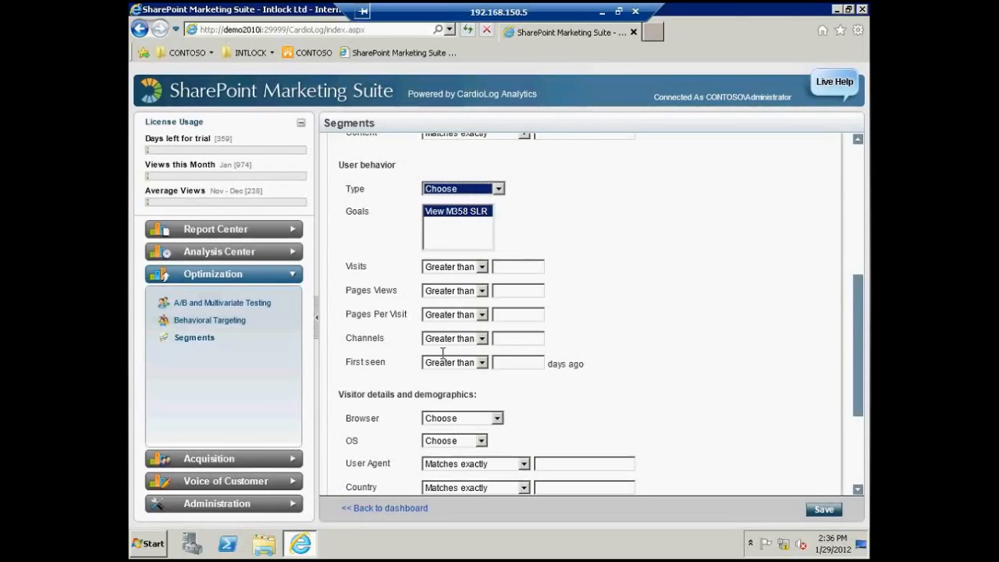
{"action": "left_click_drag", "start_coordinate": [856, 309], "coordinate": [866, 386]}
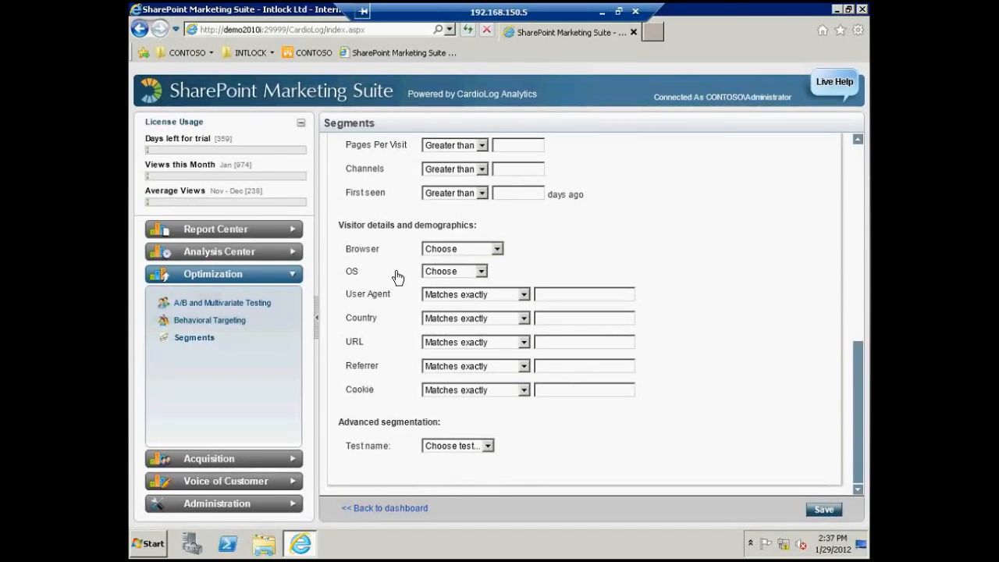
Open Behavioral Targeting, group the personalized content by pages, and expand the rules of the Contoso and Cameras and Camcorders pages
{"action": "left_click", "coordinate": [235, 321]}
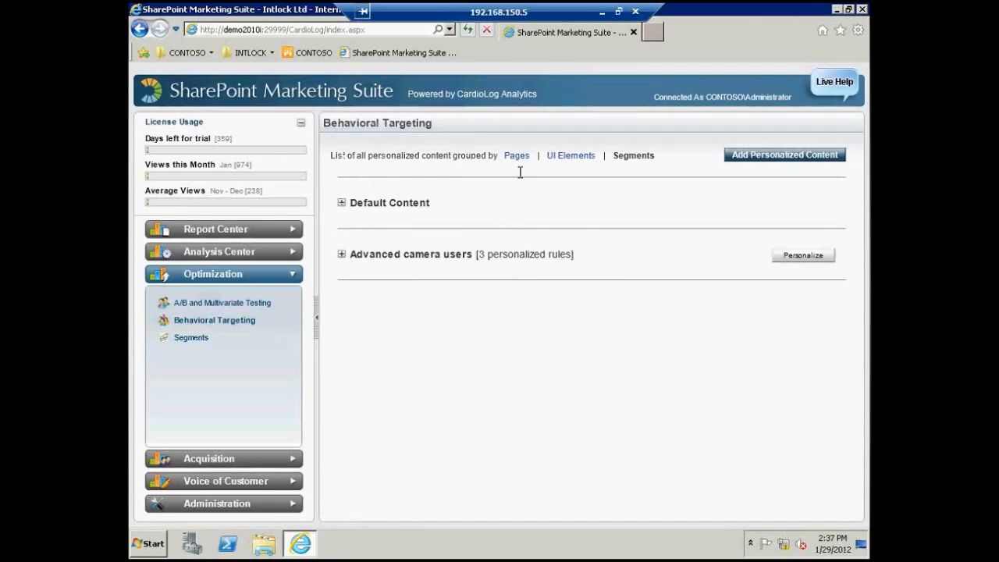
{"action": "left_click", "coordinate": [515, 156]}
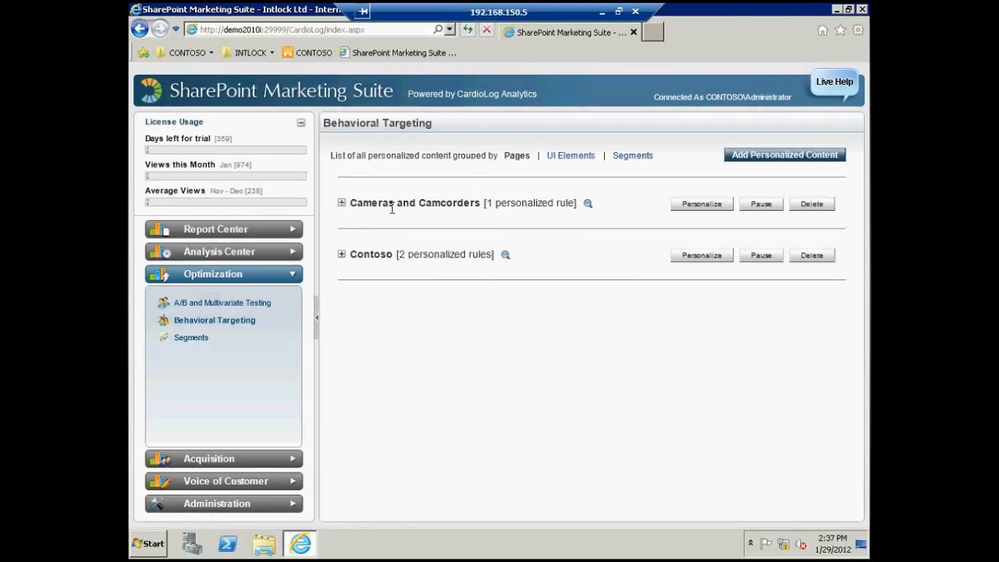
{"action": "left_click", "coordinate": [341, 255]}
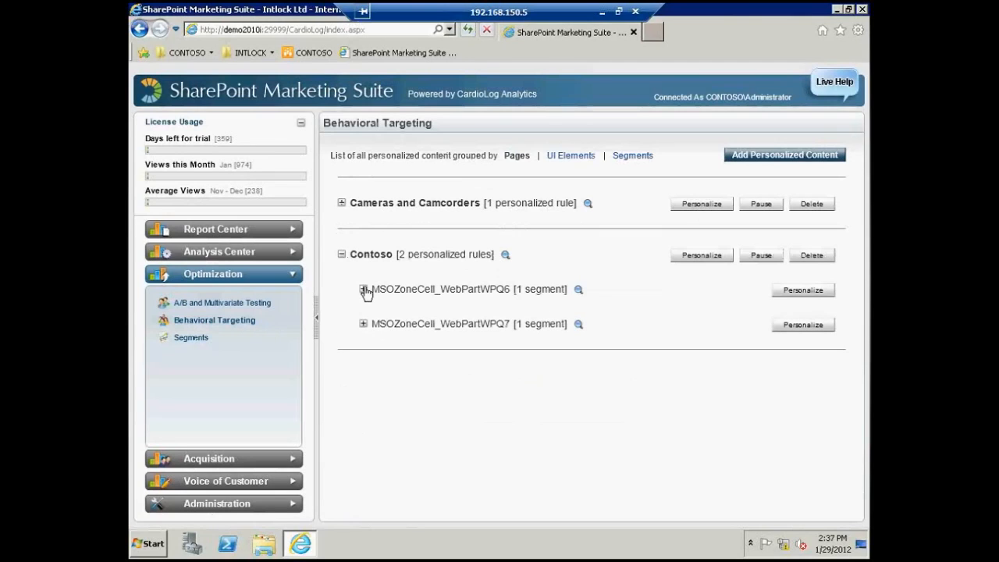
{"action": "left_click", "coordinate": [364, 290]}
{"action": "left_click", "coordinate": [363, 393]}
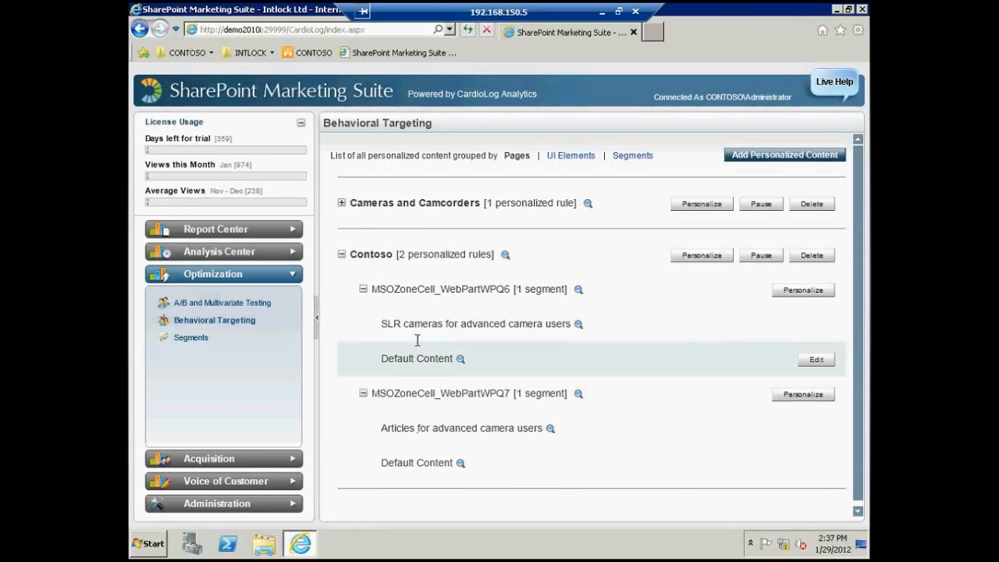
{"action": "left_click", "coordinate": [341, 203]}
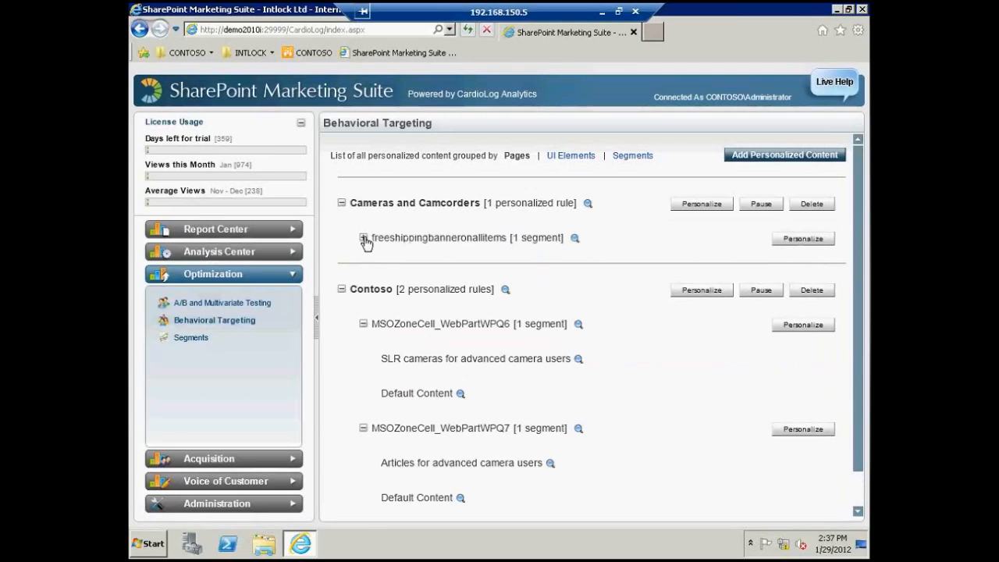
{"action": "left_click", "coordinate": [364, 239]}
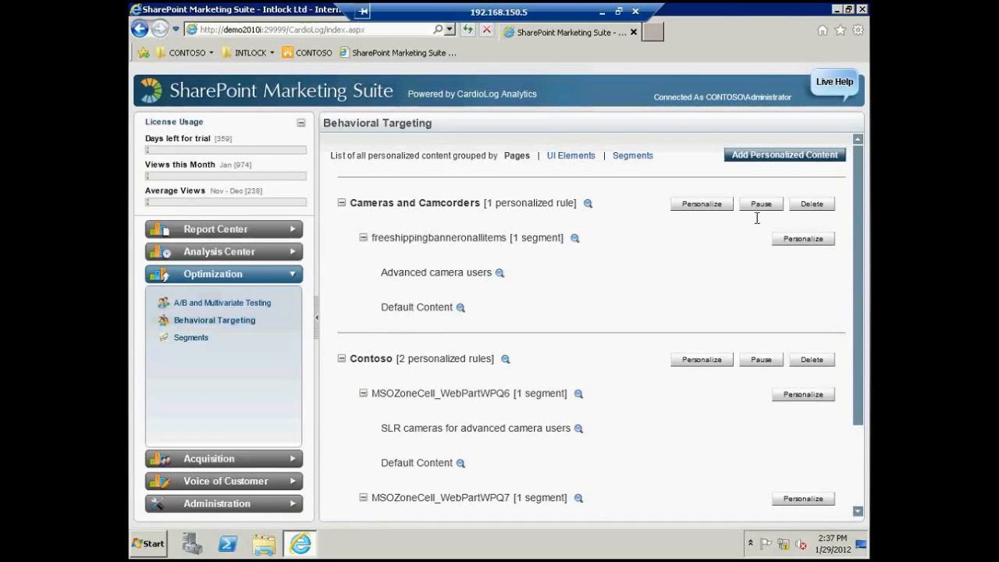
Delete all personalized content on the Cameras and Camcorders page and collapse the Contoso rules
{"action": "left_click", "coordinate": [812, 204]}
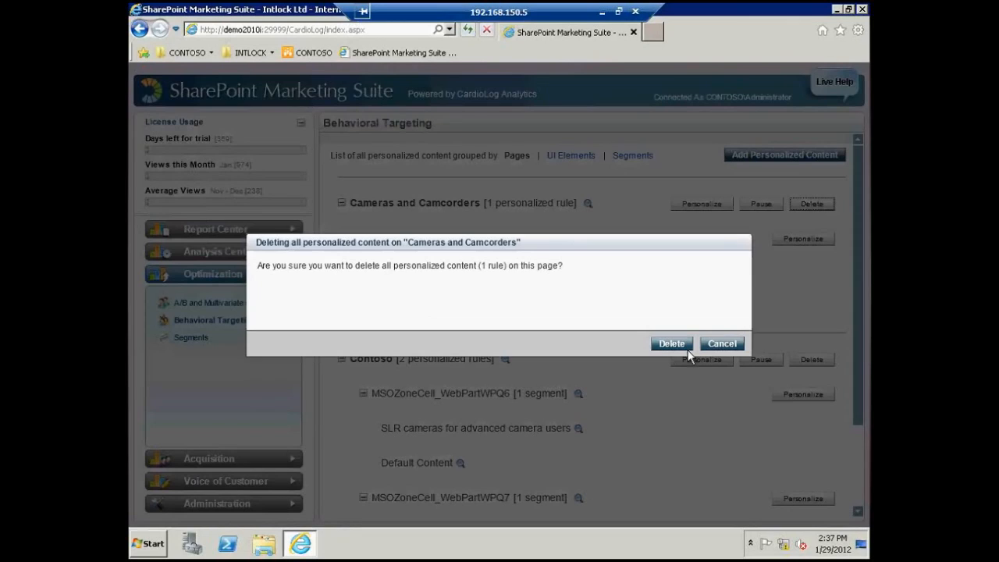
{"action": "left_click", "coordinate": [671, 344]}
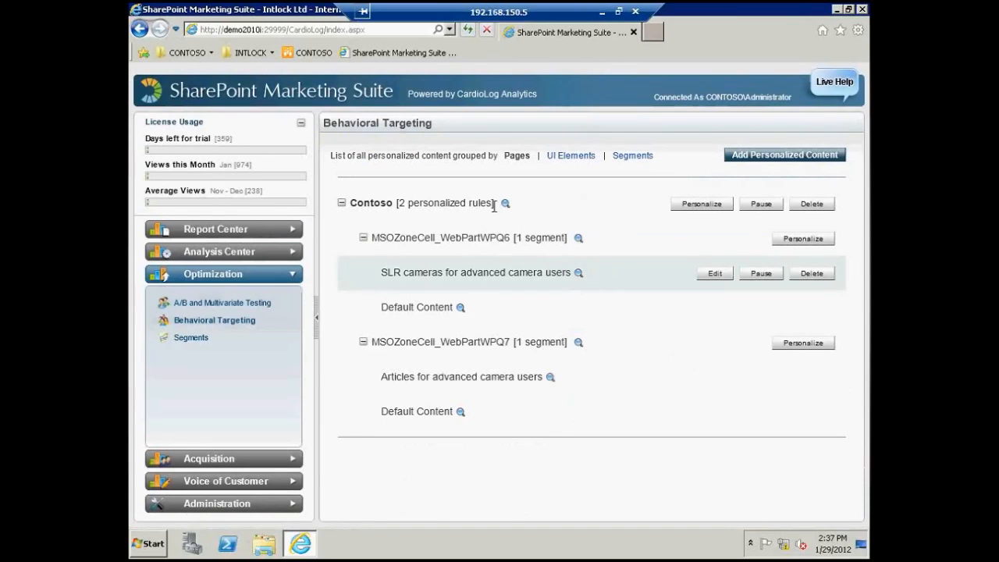
{"action": "left_click", "coordinate": [341, 203]}
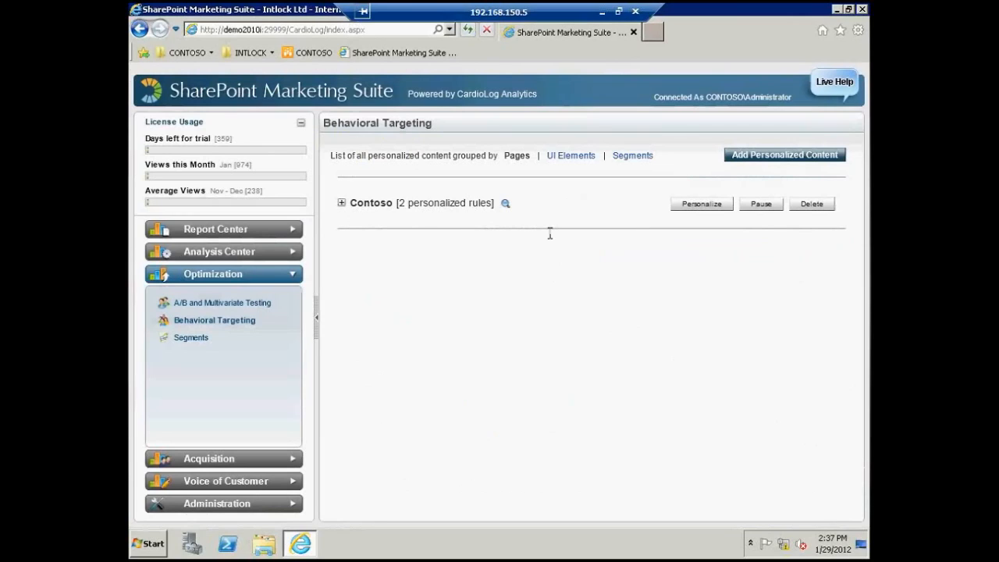
Start adding personalized content and choose the Cameras and Camcorders page under Contoso's Products in the SharePoint 2010 Farm
{"action": "left_click", "coordinate": [775, 154]}
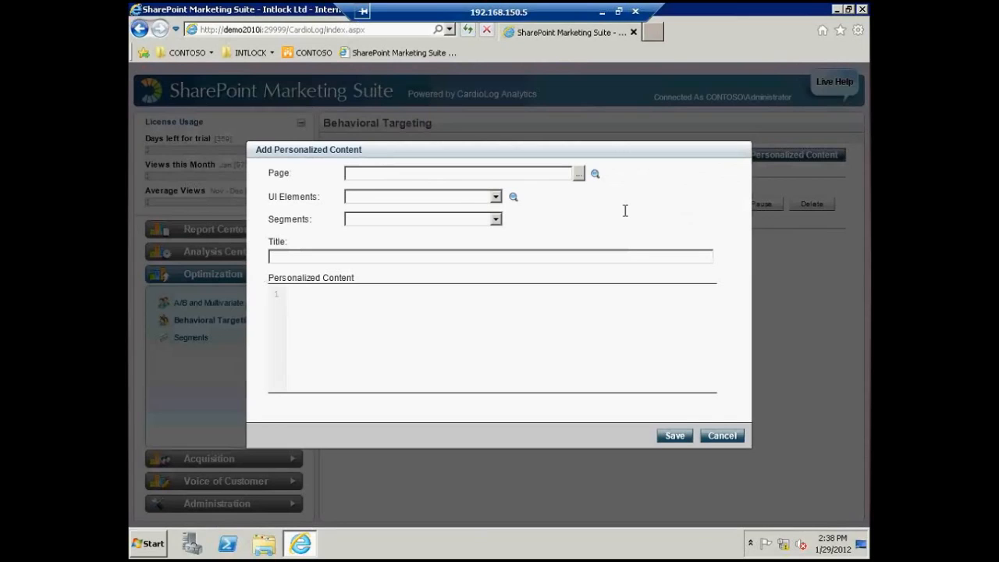
{"action": "left_click", "coordinate": [578, 175]}
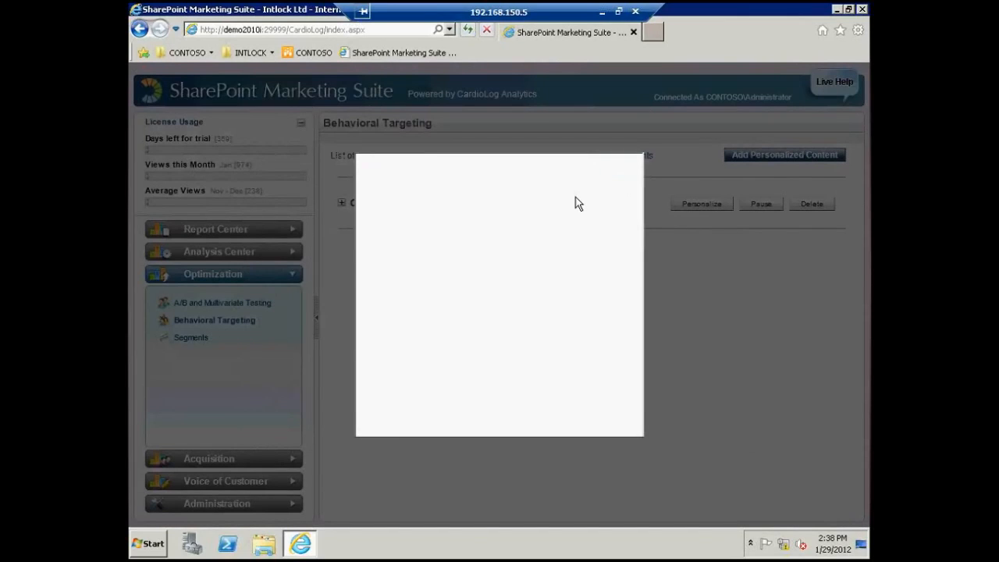
{"action": "left_click", "coordinate": [375, 183]}
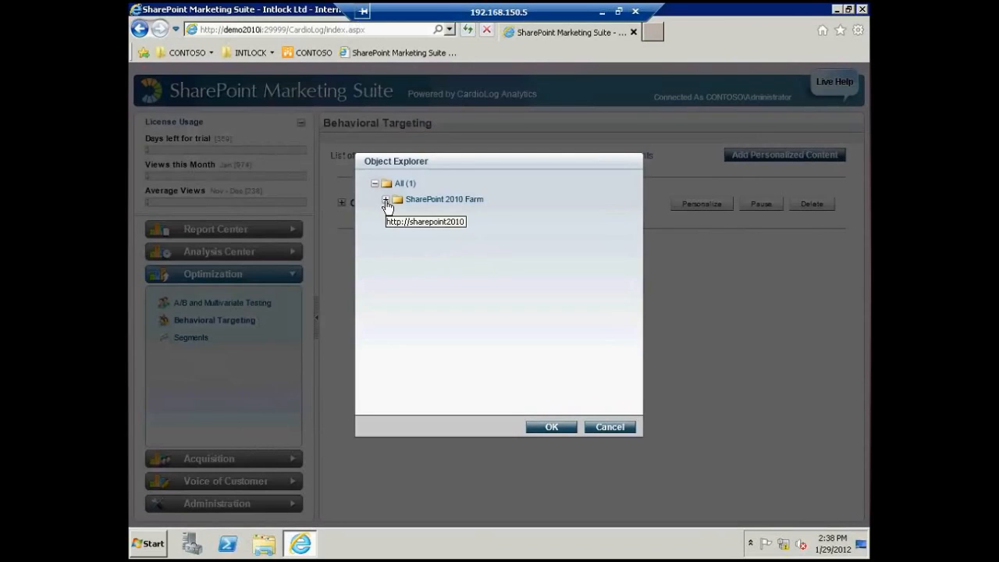
{"action": "left_click", "coordinate": [385, 200]}
{"action": "left_click", "coordinate": [396, 216]}
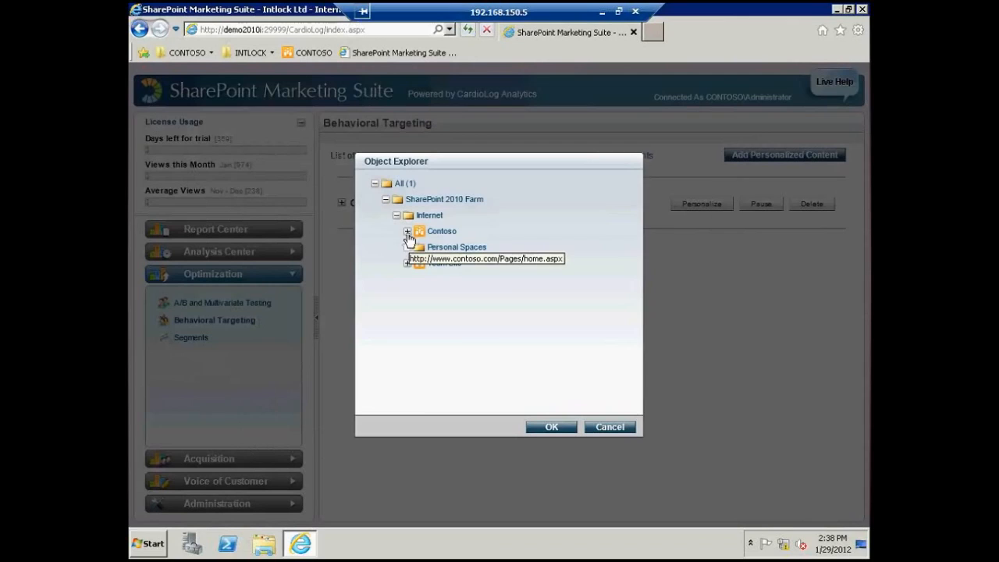
{"action": "left_click", "coordinate": [408, 232]}
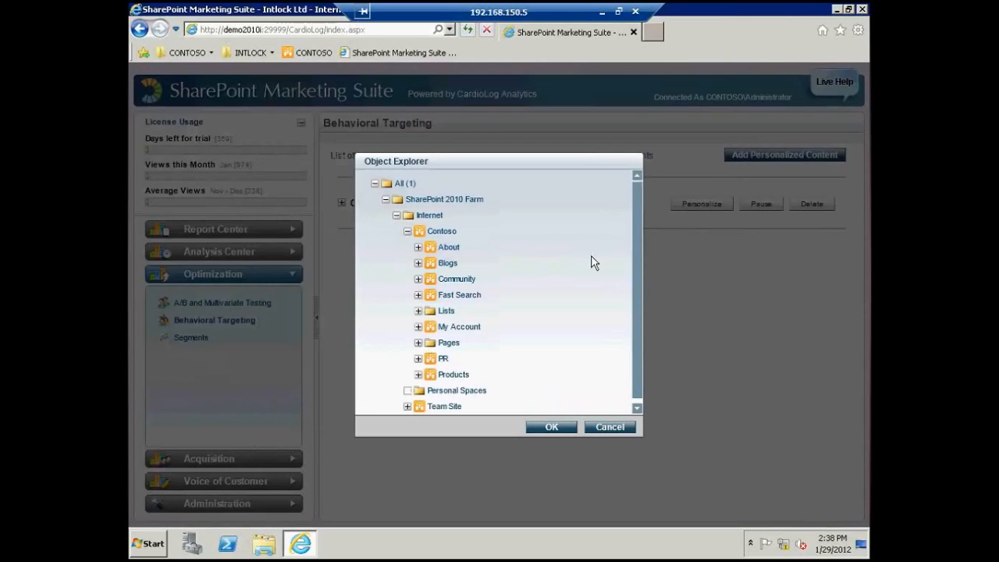
{"action": "left_click", "coordinate": [419, 370]}
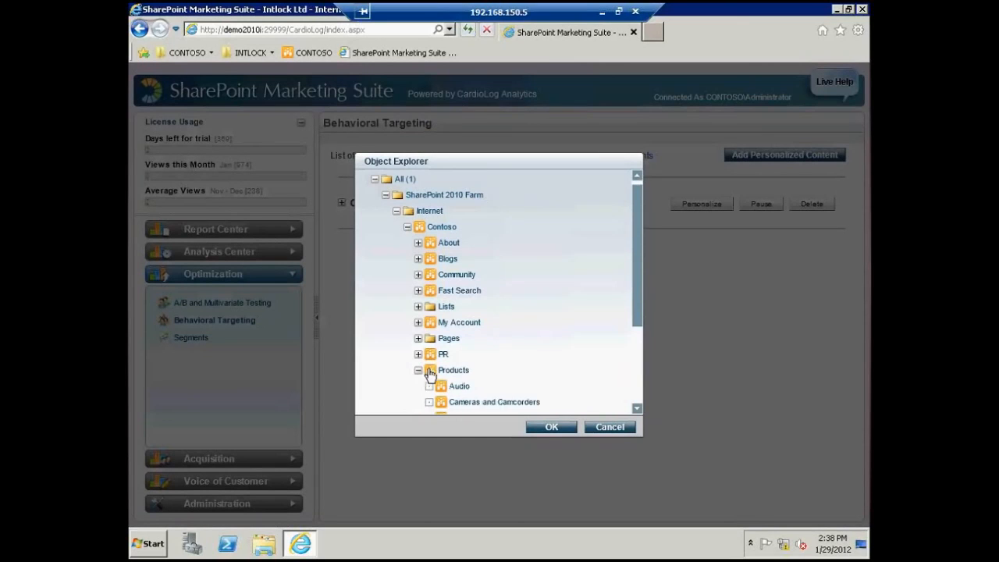
{"action": "left_click_drag", "start_coordinate": [637, 300], "coordinate": [639, 363]}
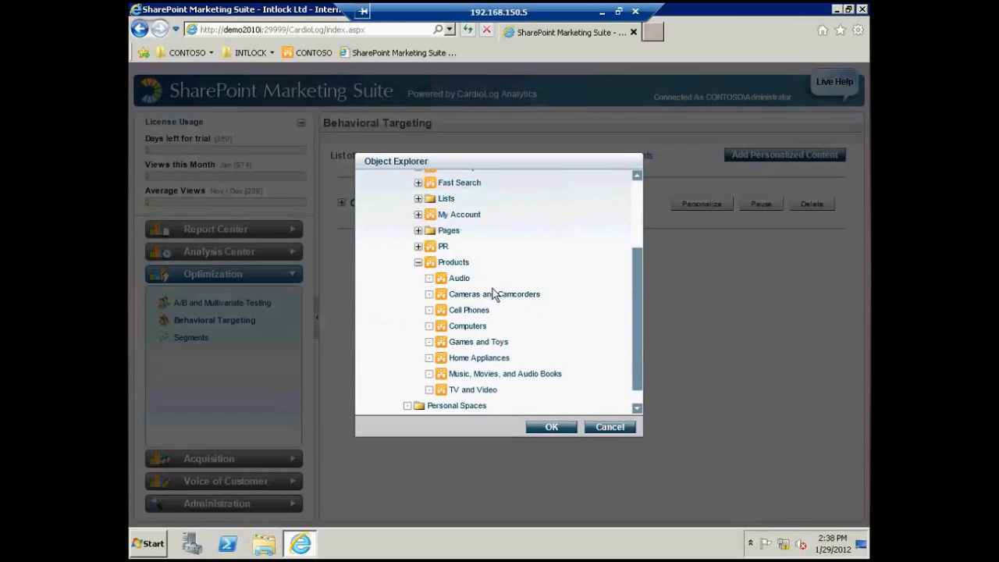
{"action": "left_click", "coordinate": [502, 295]}
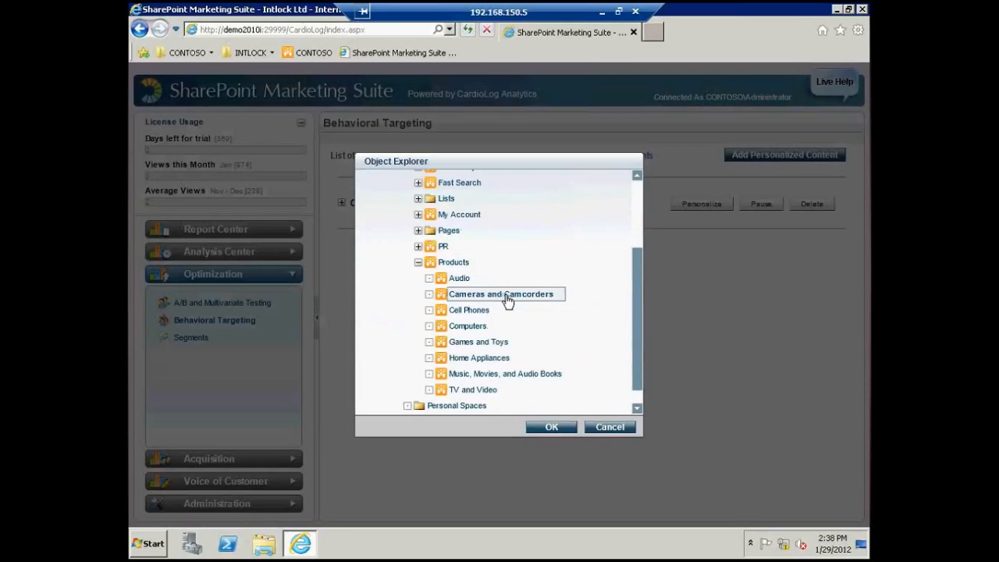
{"action": "left_click", "coordinate": [557, 426]}
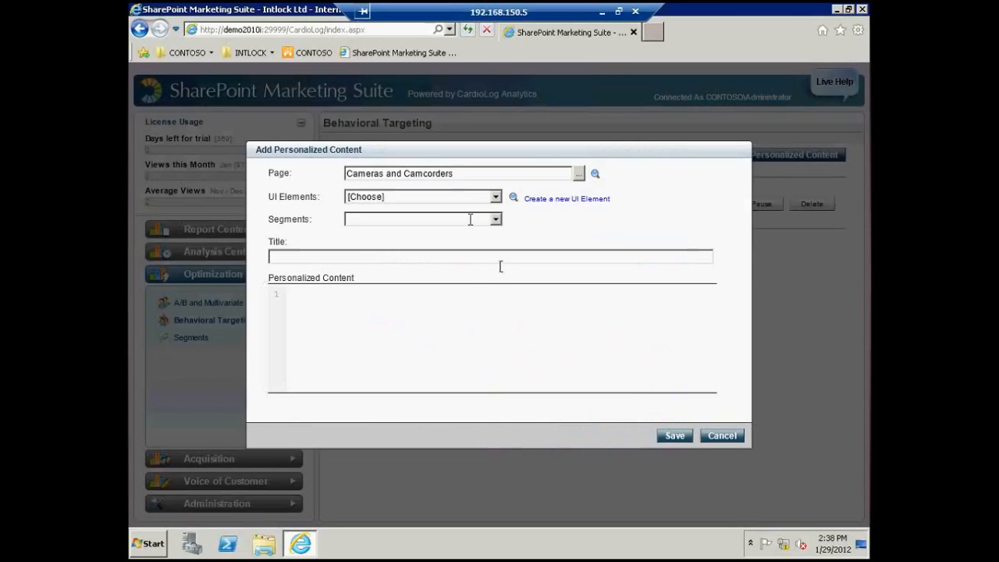
Create a new UI element from the free shipping banner on the page, replace its default content with <div></div>, and save it
{"action": "left_click", "coordinate": [563, 202]}
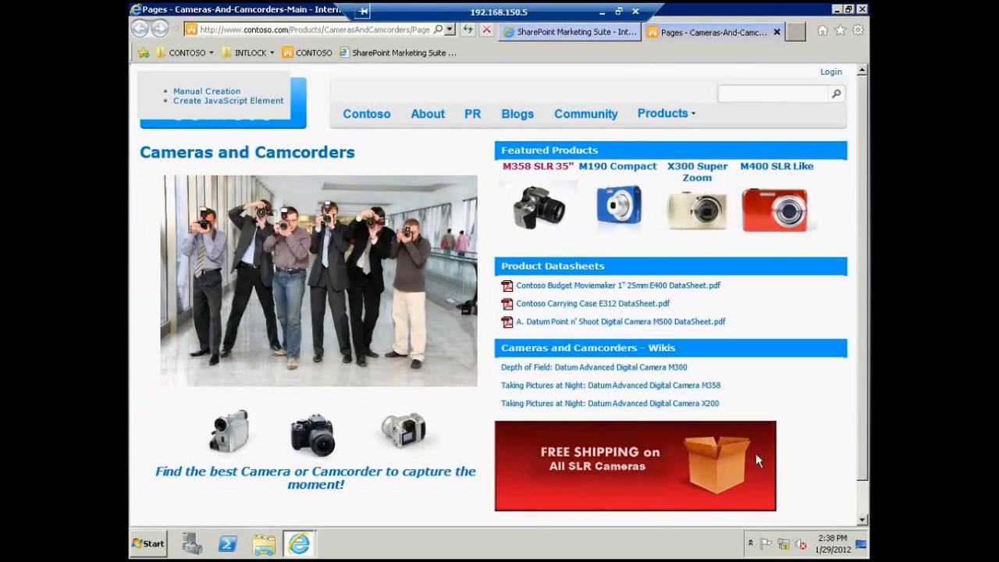
{"action": "left_click", "coordinate": [810, 467]}
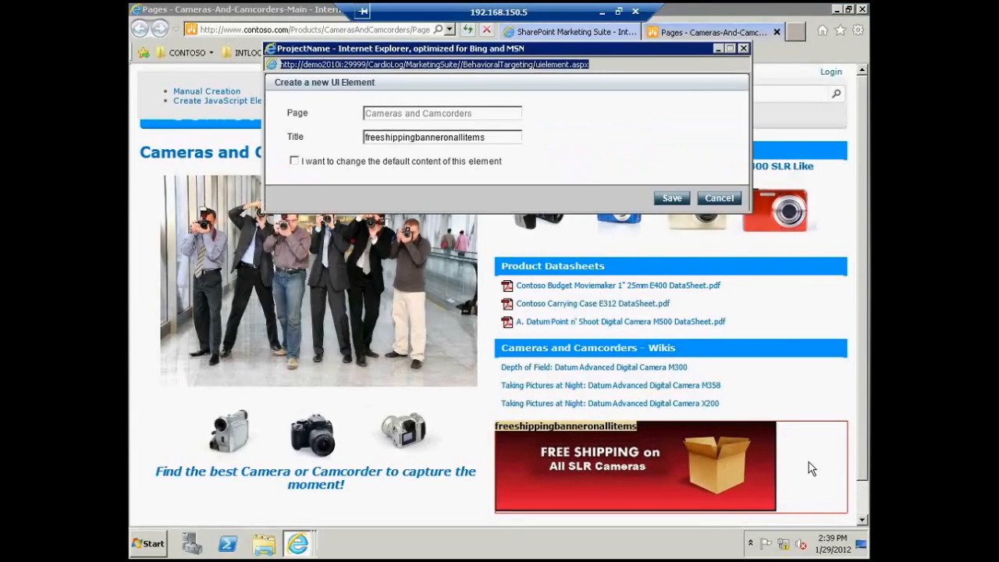
{"action": "left_click", "coordinate": [294, 162]}
{"action": "left_click", "coordinate": [315, 175]}
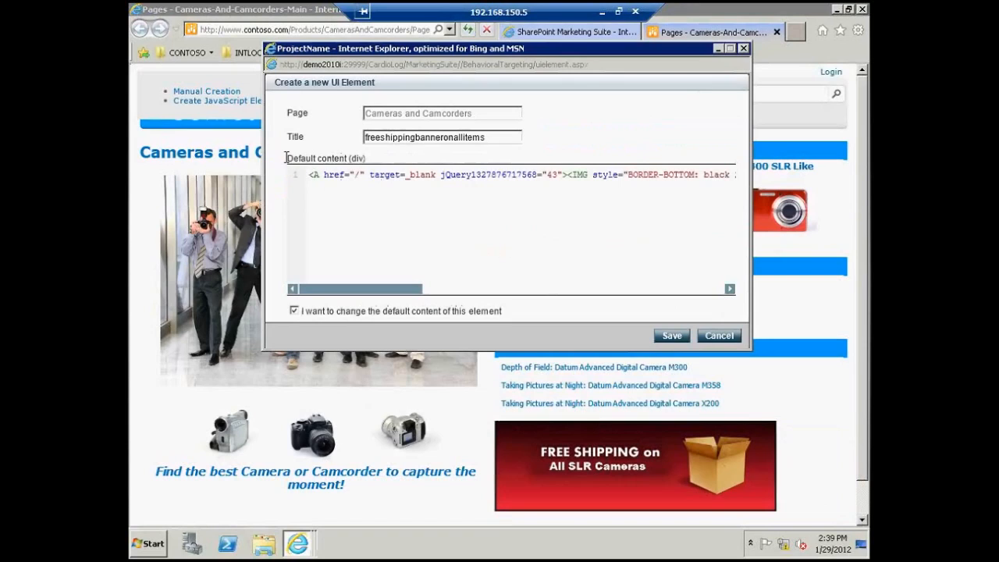
{"action": "triple_click", "coordinate": [341, 178]}
{"action": "key", "text": "Delete"}
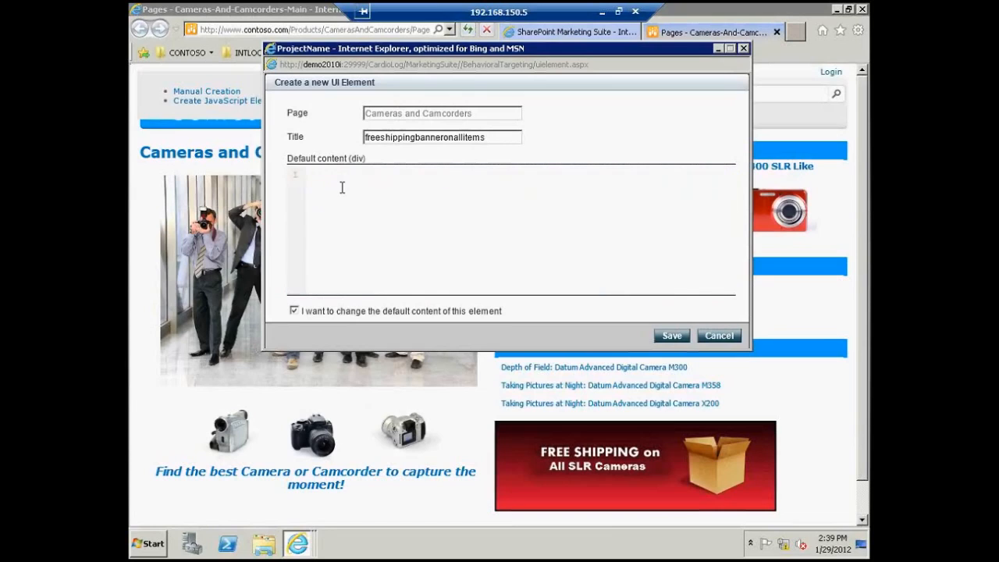
{"action": "type", "text": "<div><"}
{"action": "type", "text": "iv>"}
{"action": "left_click", "coordinate": [676, 340]}
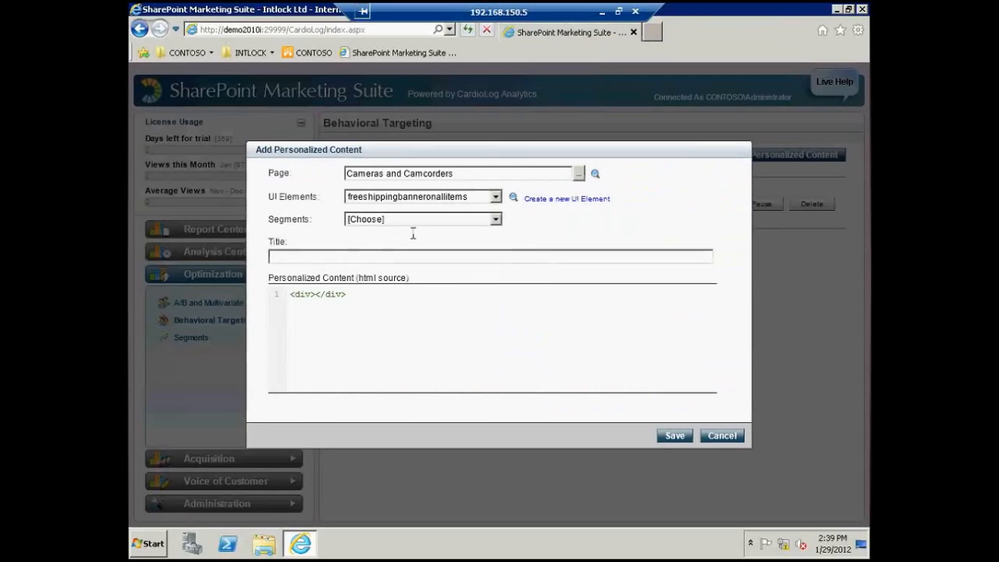
Assign the Advanced camera users segment, replace the personalized content with the free-shipping-on-slr_banner.jpg HTML, and save the rule
{"action": "left_click", "coordinate": [496, 221]}
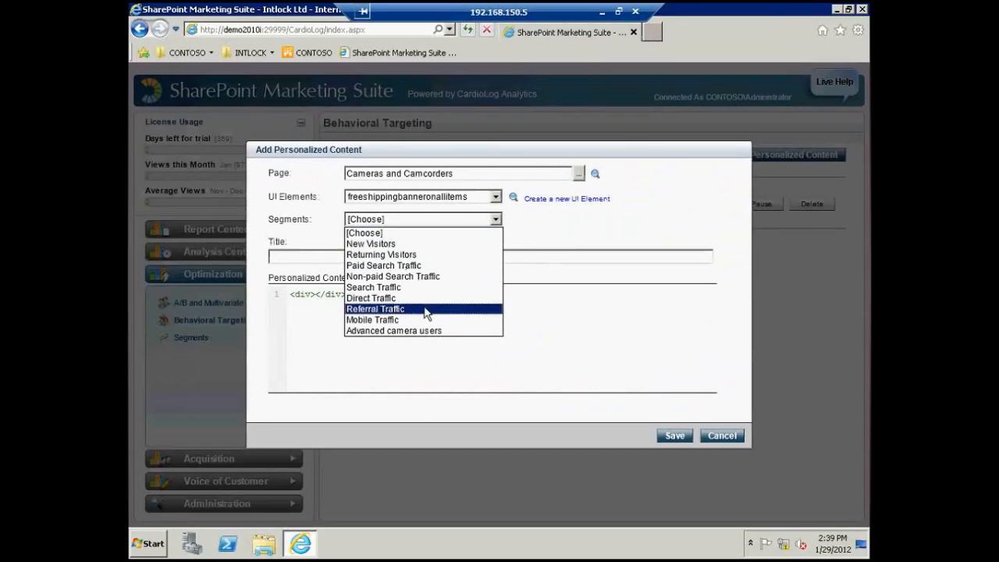
{"action": "left_click", "coordinate": [394, 331]}
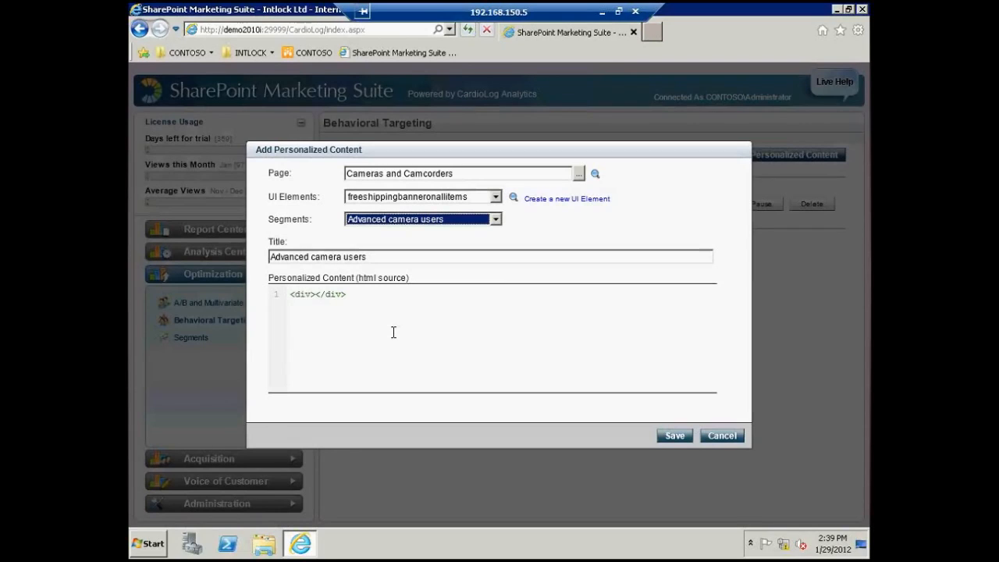
{"action": "left_click_drag", "start_coordinate": [353, 295], "coordinate": [290, 294]}
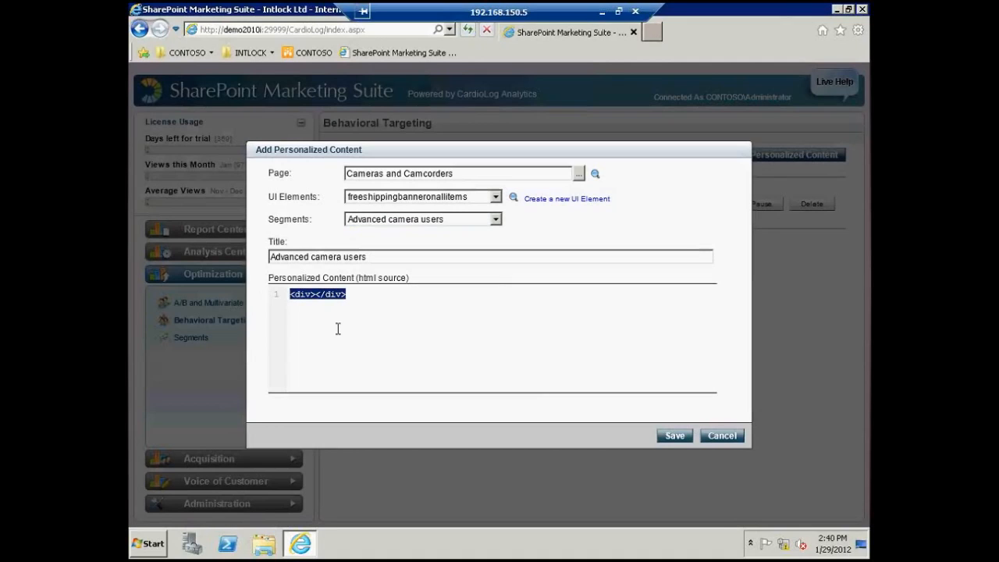
{"action": "key", "text": "ctrl+v"}
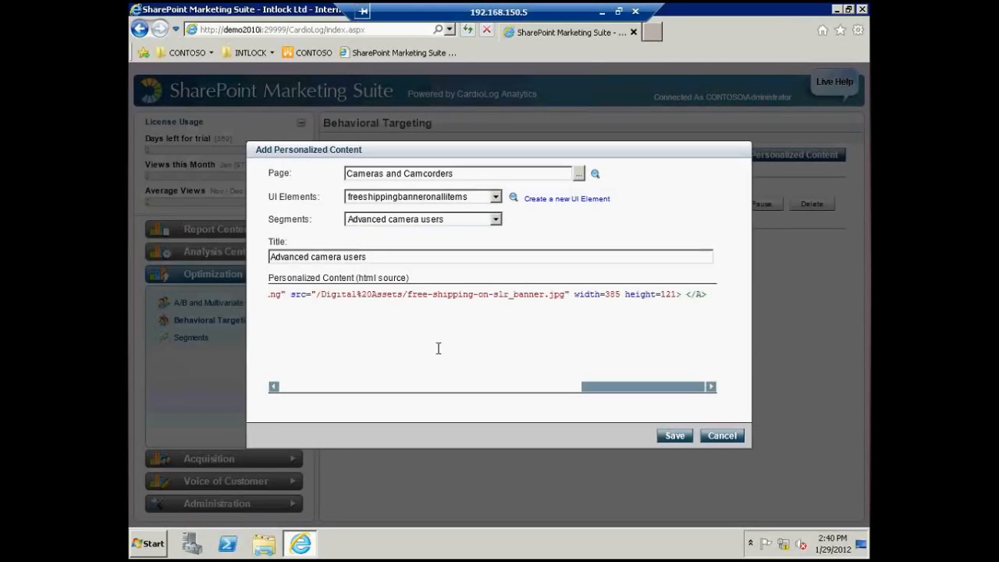
{"action": "left_click", "coordinate": [676, 435]}
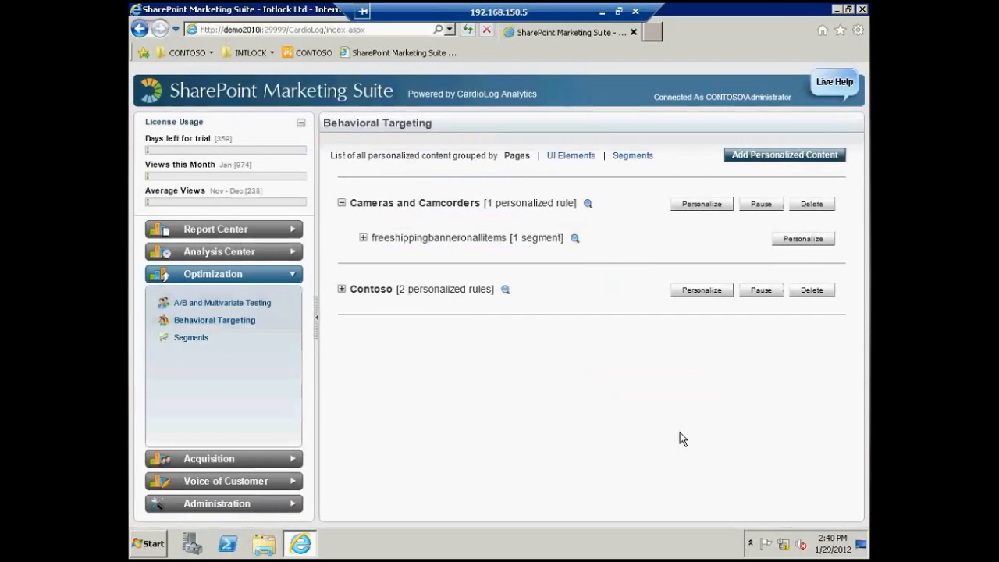
Expand the freeshippingbanneronallitems element, examine its segment and default content, and collapse the Cameras and Camcorders page
{"action": "left_click", "coordinate": [364, 238]}
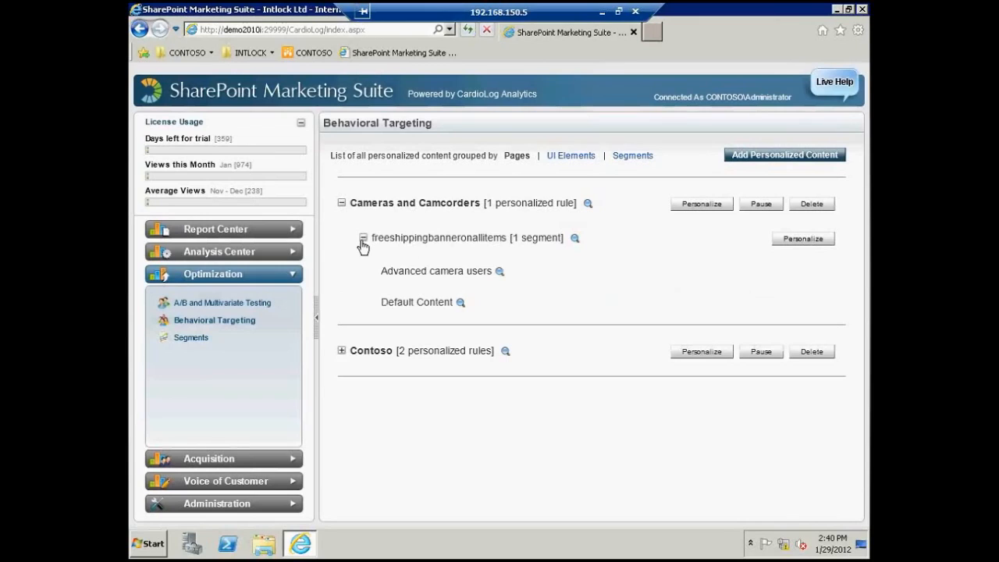
{"action": "mouse_move", "coordinate": [422, 276]}
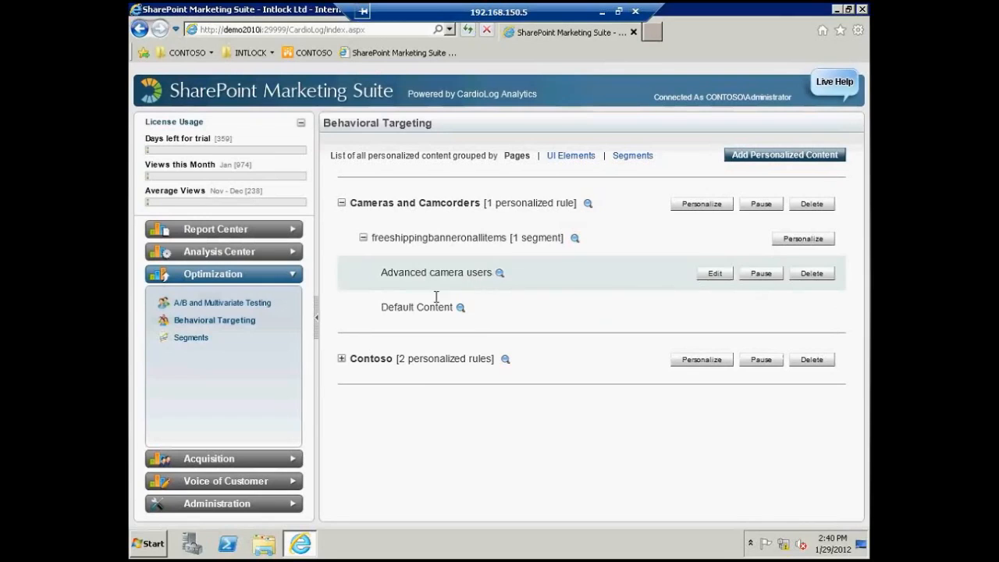
{"action": "mouse_move", "coordinate": [421, 310]}
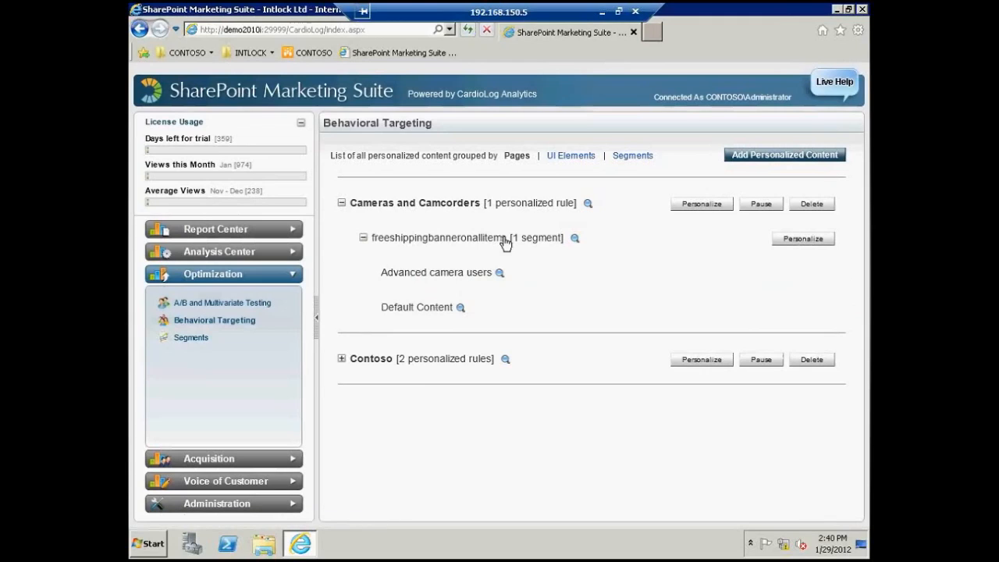
{"action": "left_click", "coordinate": [341, 203]}
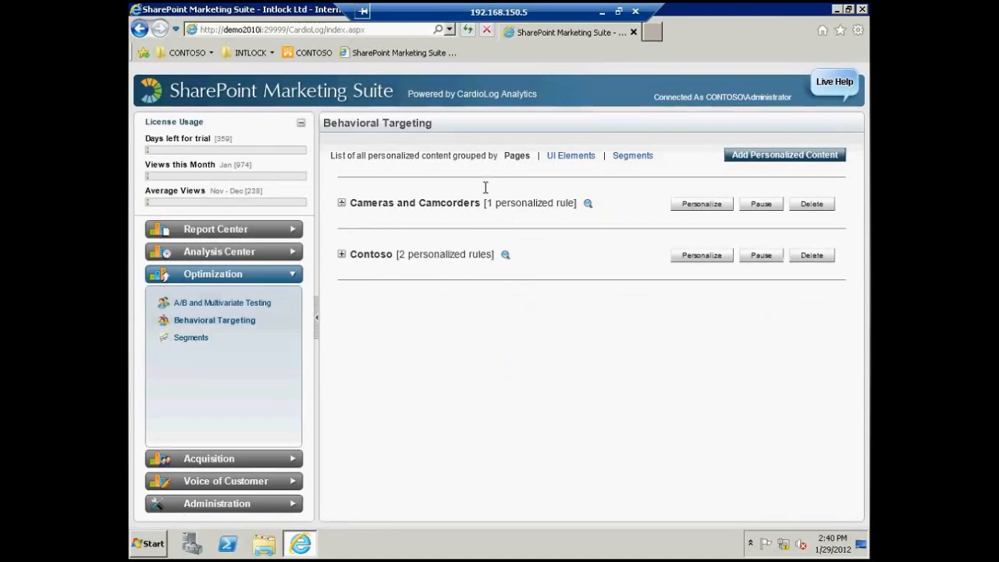
View the personalized content grouped by UI elements and by segments, and expand the Advanced camera users rules
{"action": "left_click", "coordinate": [568, 156]}
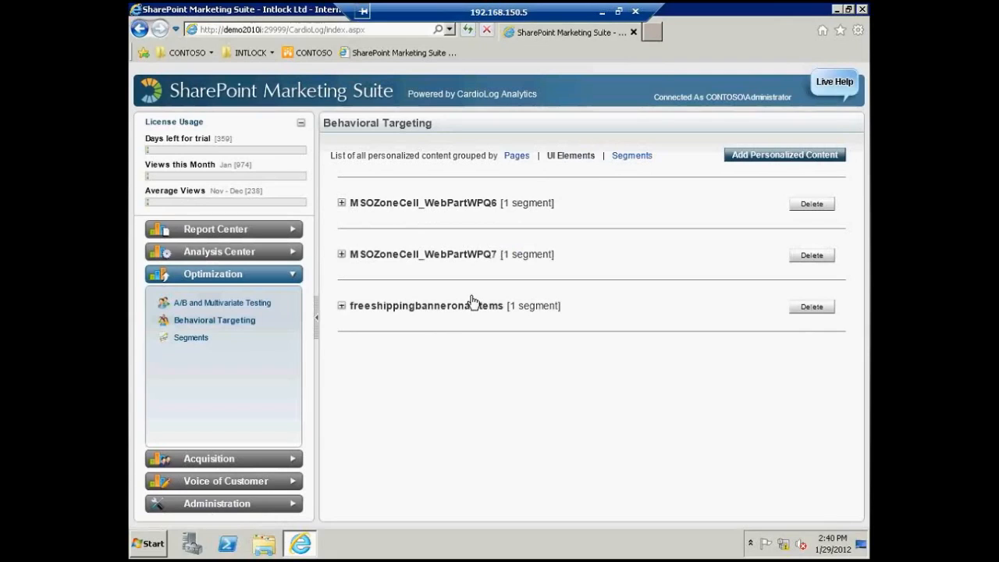
{"action": "left_click", "coordinate": [634, 156]}
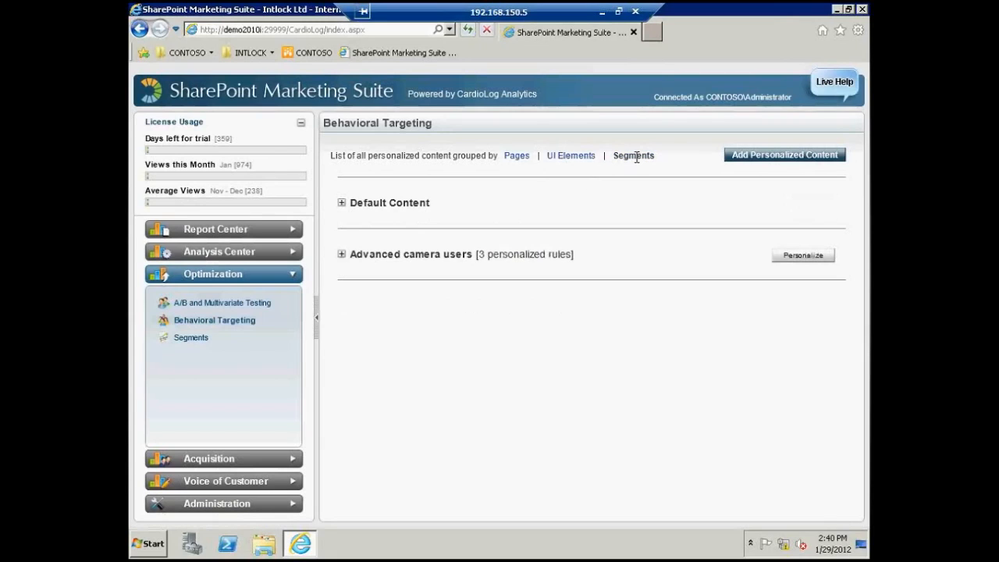
{"action": "left_click", "coordinate": [342, 255]}
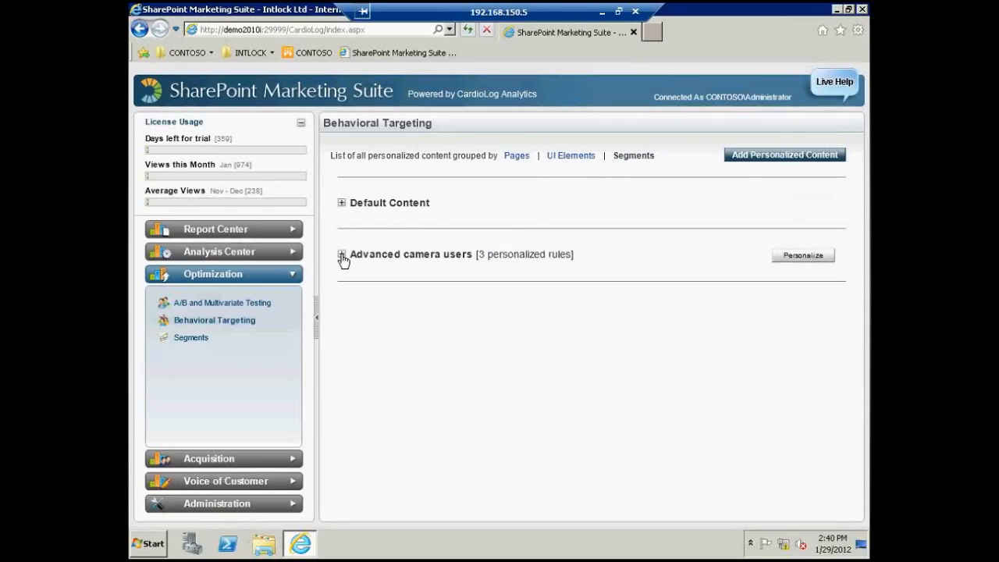